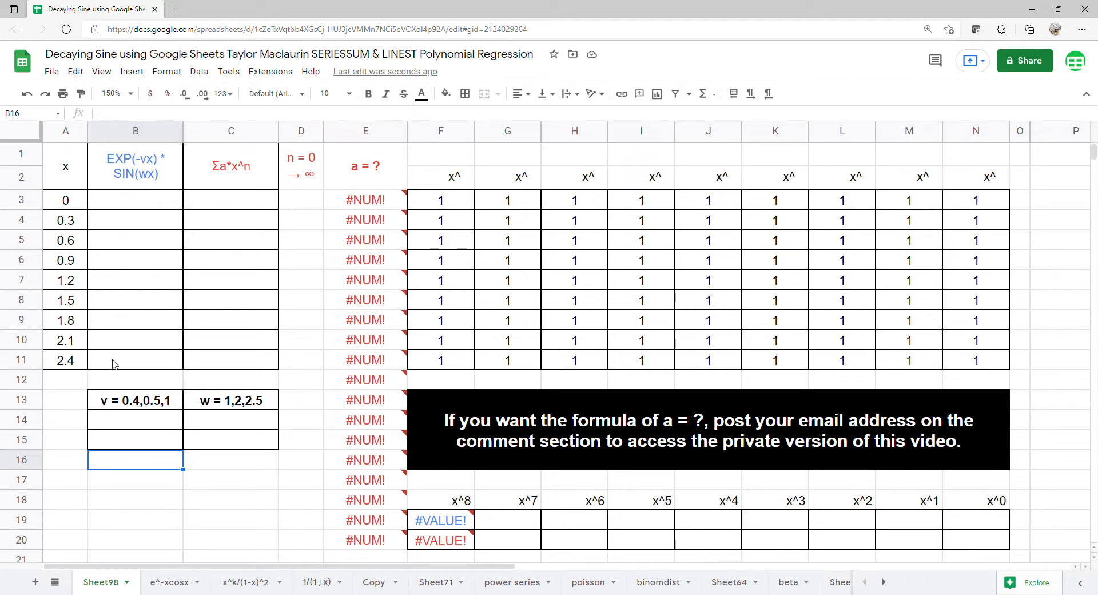
Add a dropdown list to B14 with the items 0.4,0.5,1 copied from B13, and choose 1 in it.
left_click(129, 419)
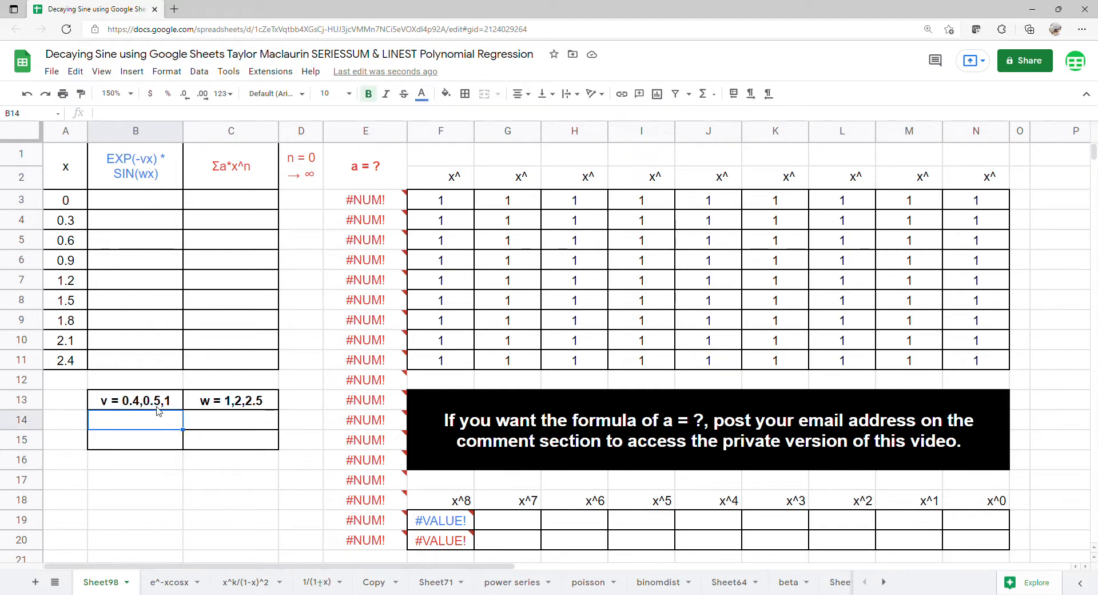
left_click(199, 71)
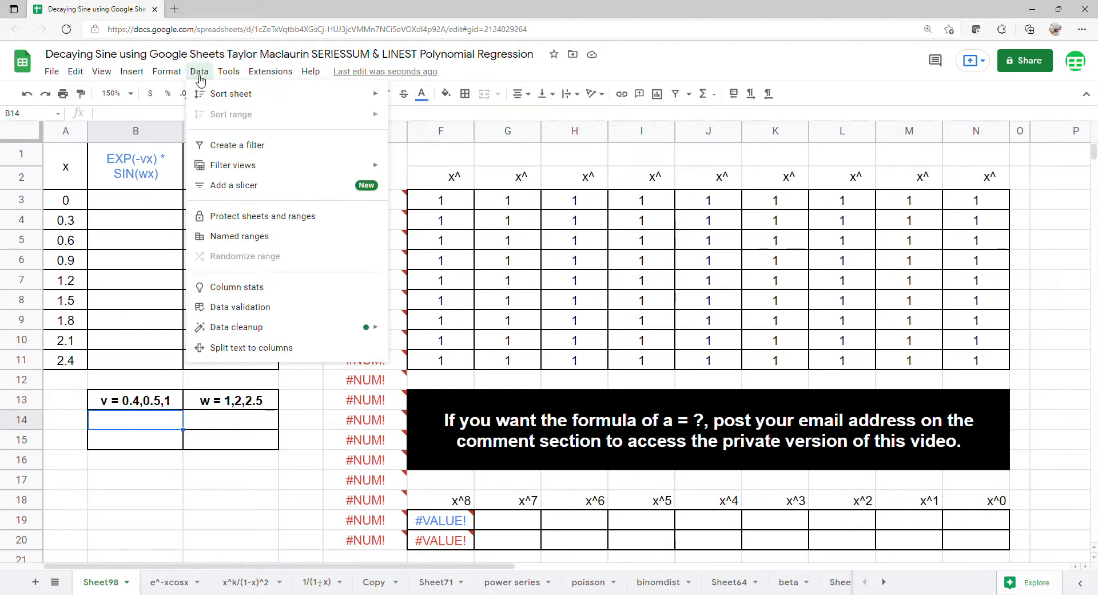
left_click(238, 306)
left_click(495, 282)
left_click(495, 302)
left_click(608, 290)
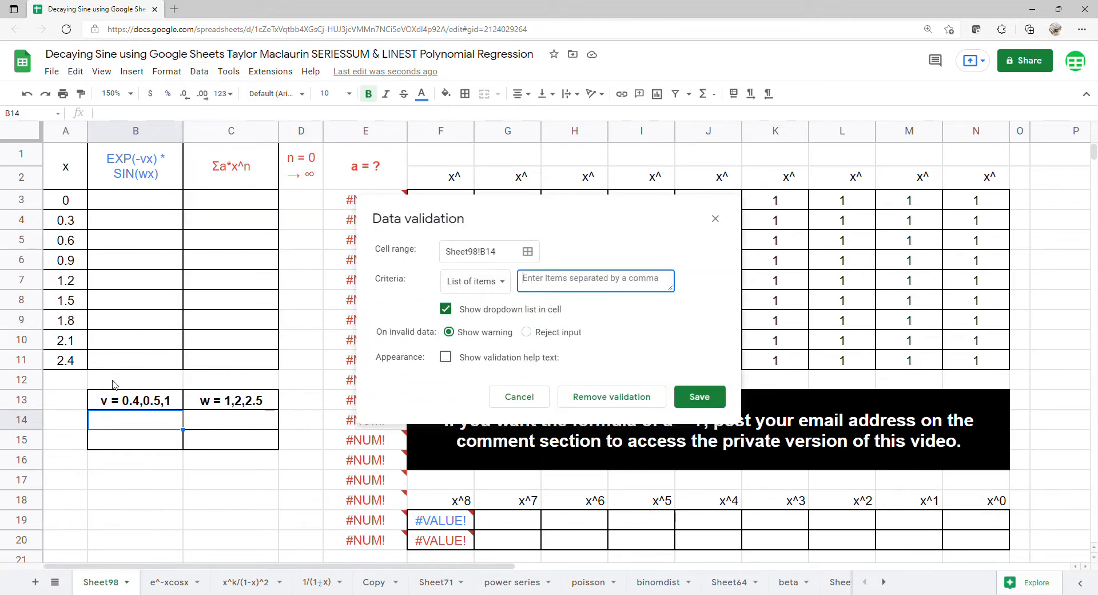
left_click(131, 407)
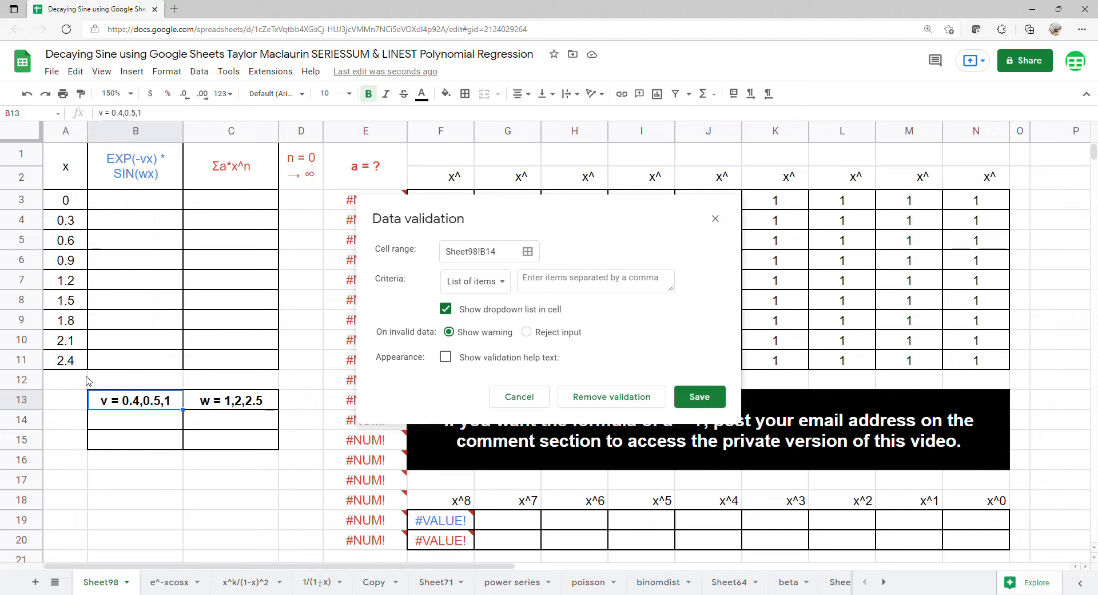
double_click(123, 403)
key("shift+End")
key("ctrl+c")
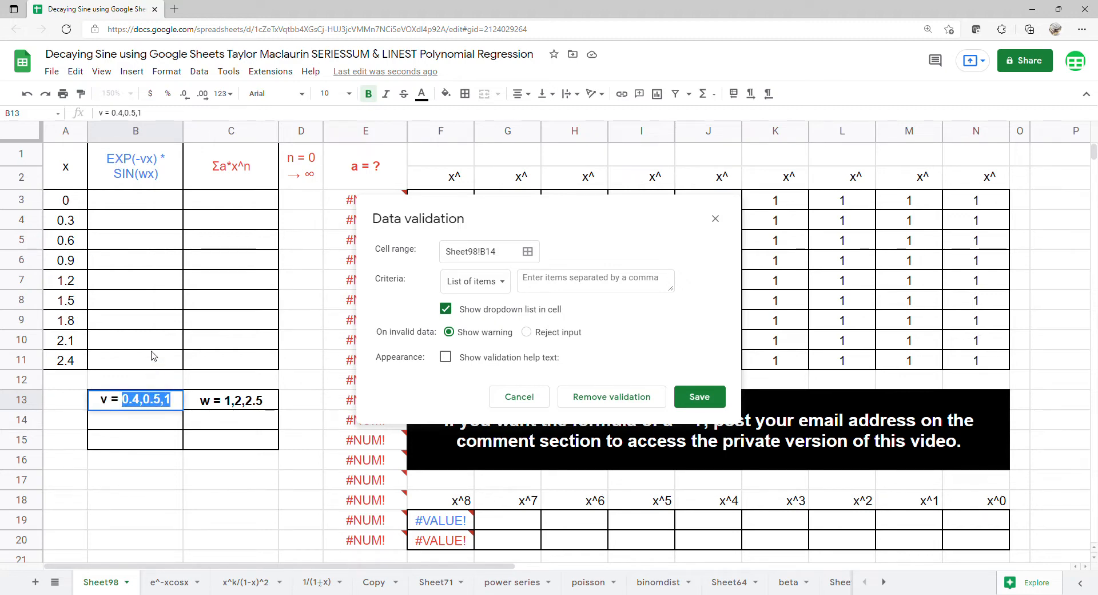
left_click(598, 285)
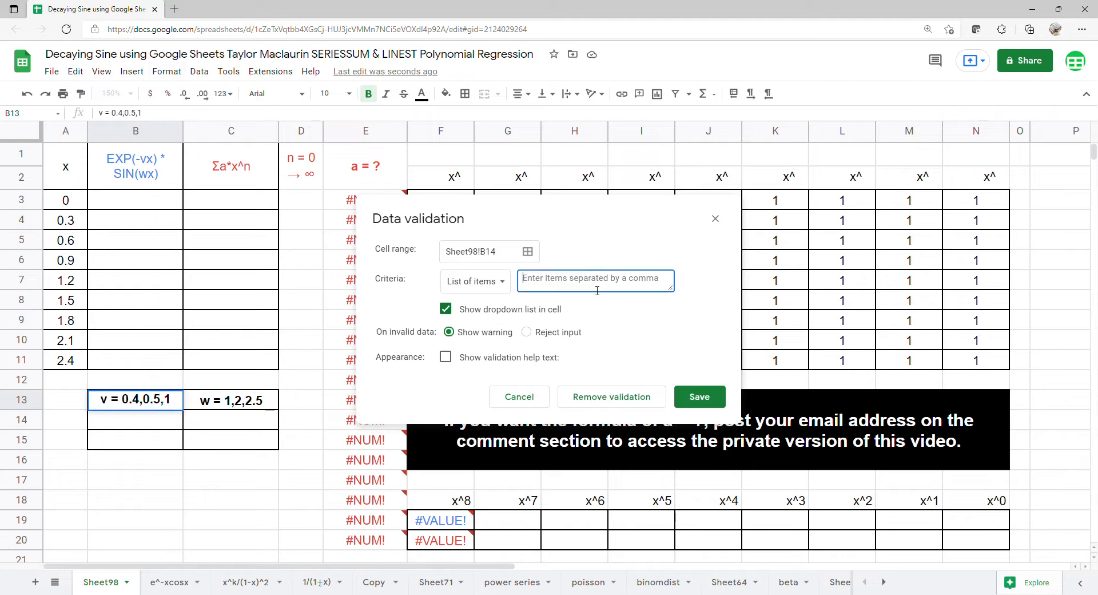
key("ctrl+v")
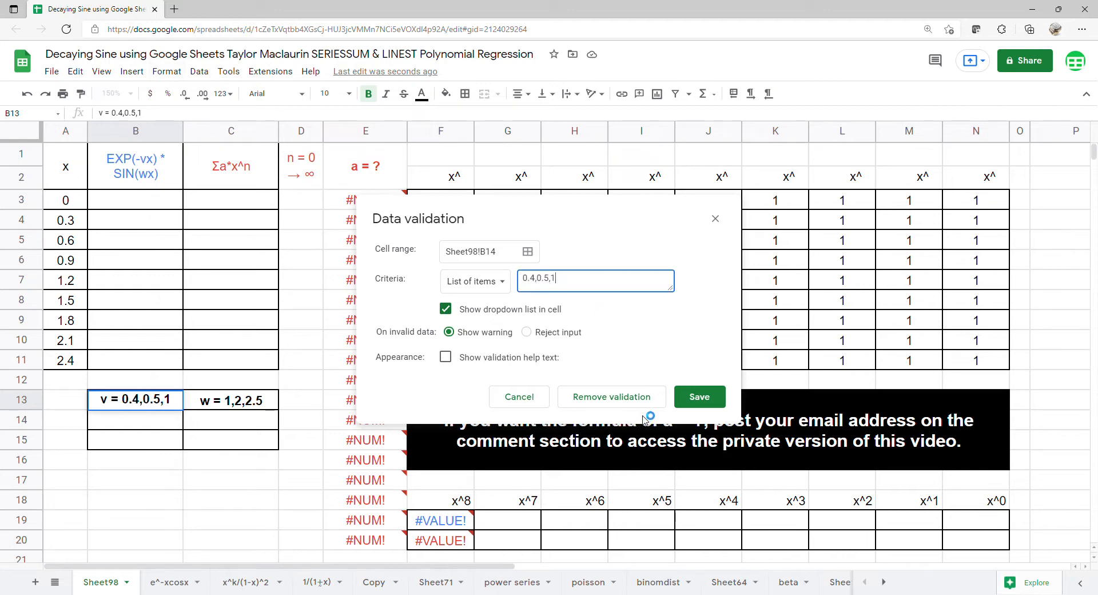
left_click(693, 398)
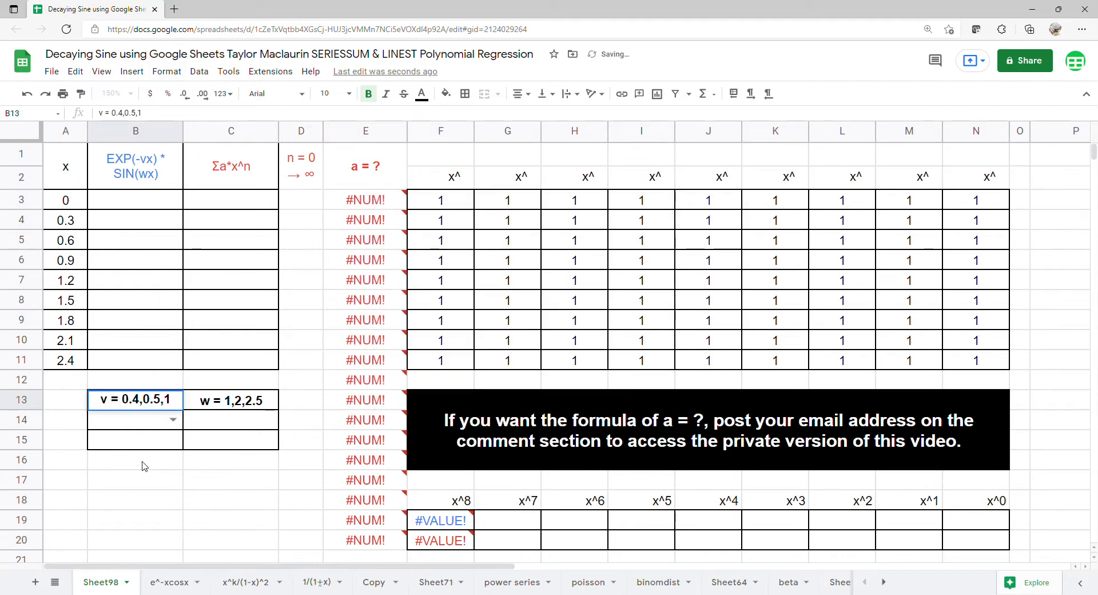
left_click(172, 420)
left_click(142, 474)
Add a dropdown list to C14 with the items 1,2,2.5 copied from C13, and choose 1 in it.
left_click(226, 430)
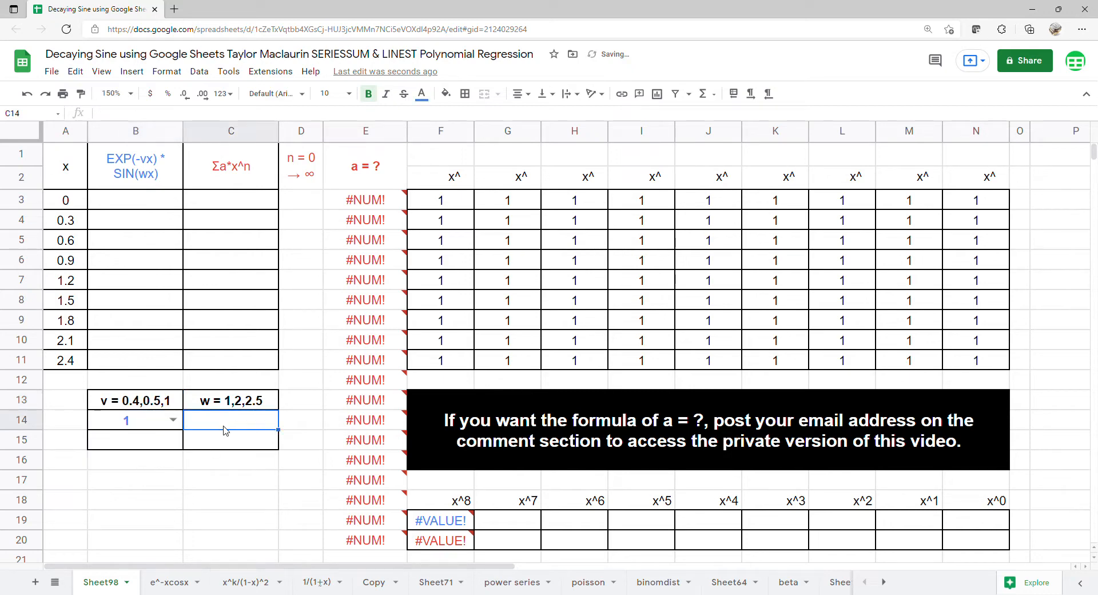
left_click(199, 71)
left_click(234, 306)
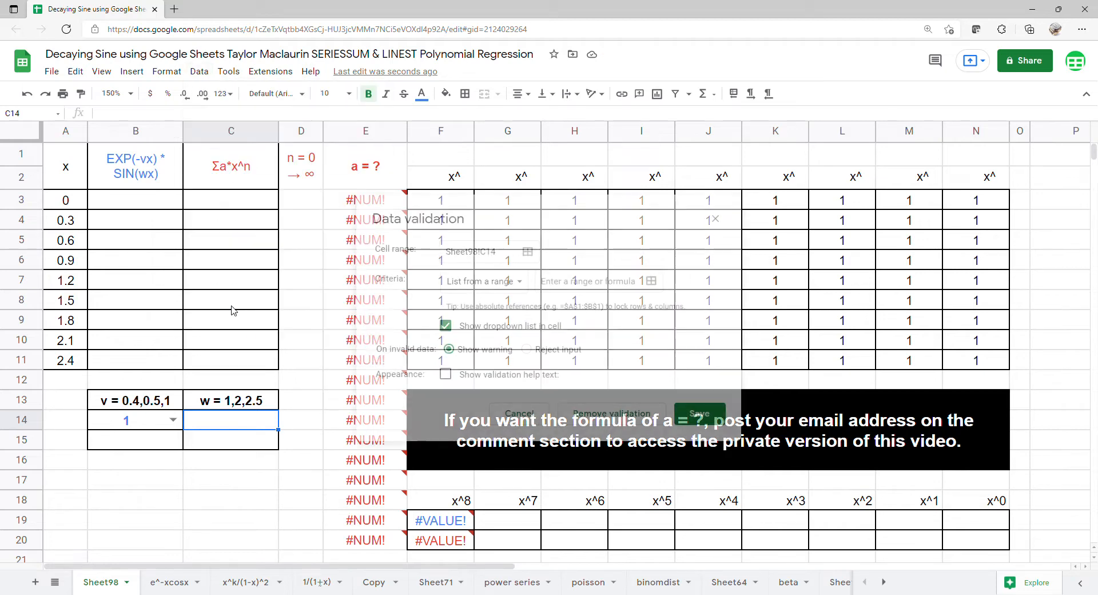
left_click(529, 285)
left_click(518, 307)
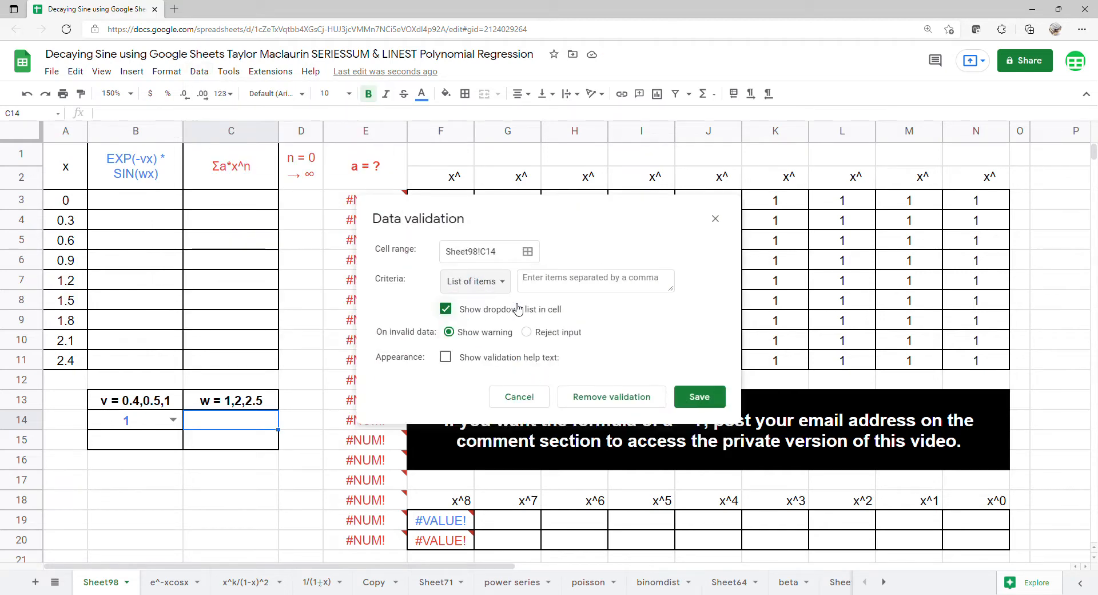
left_click(558, 285)
left_click(246, 406)
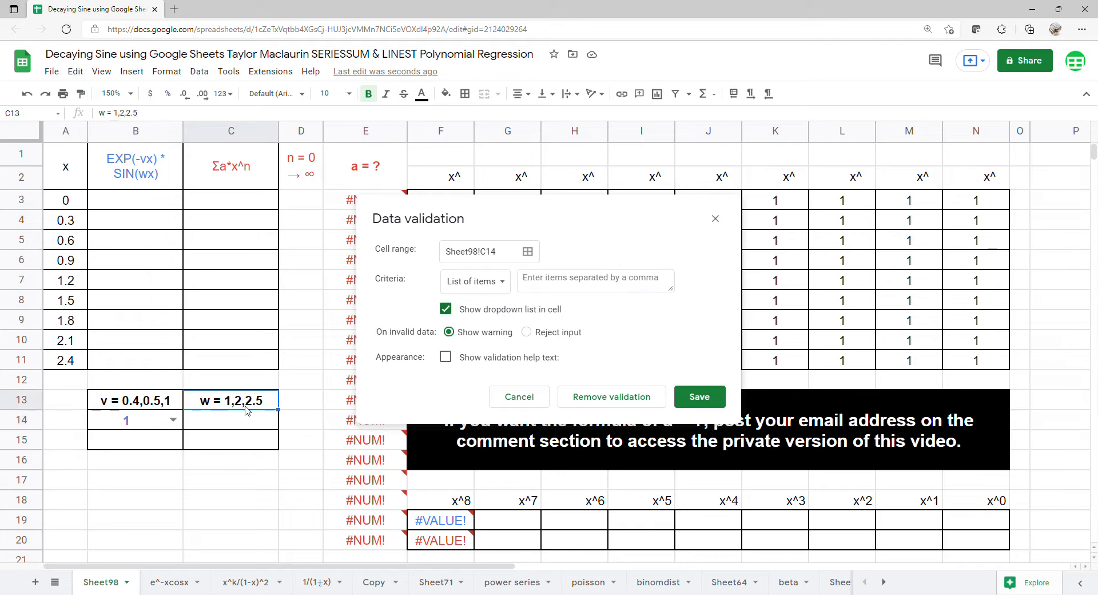
double_click(232, 406)
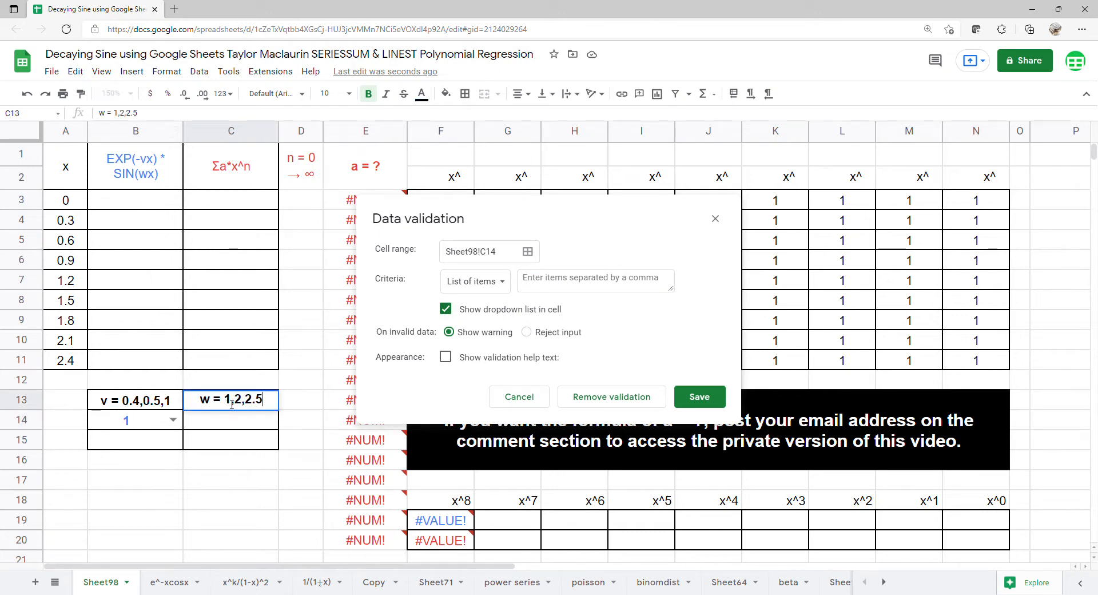
left_click_drag(224, 404, 247, 411)
key("ctrl+c")
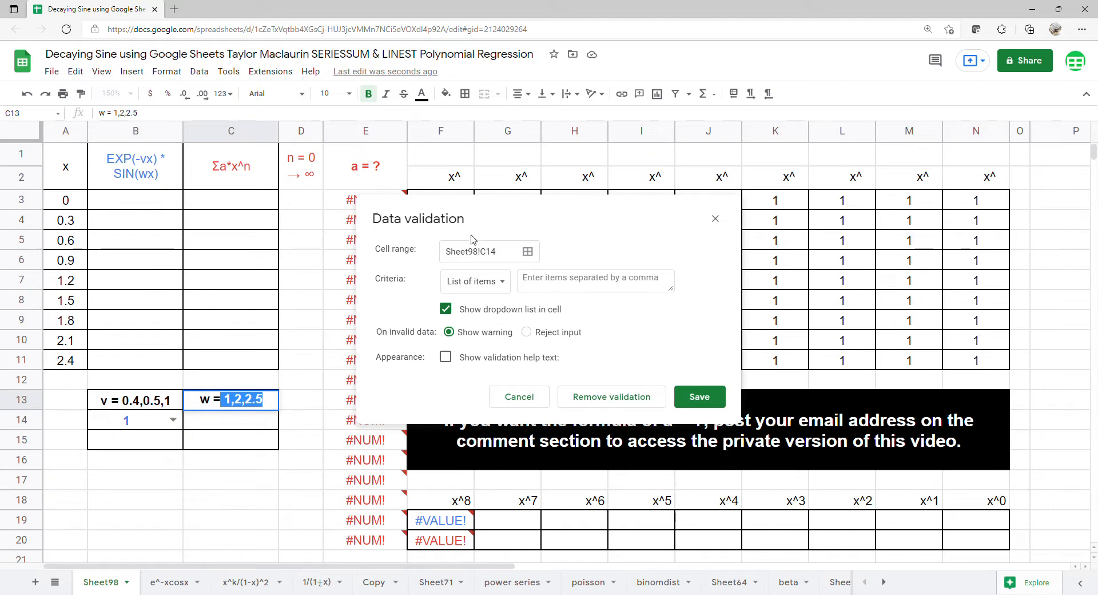
left_click(538, 288)
key("ctrl+v")
left_click(701, 398)
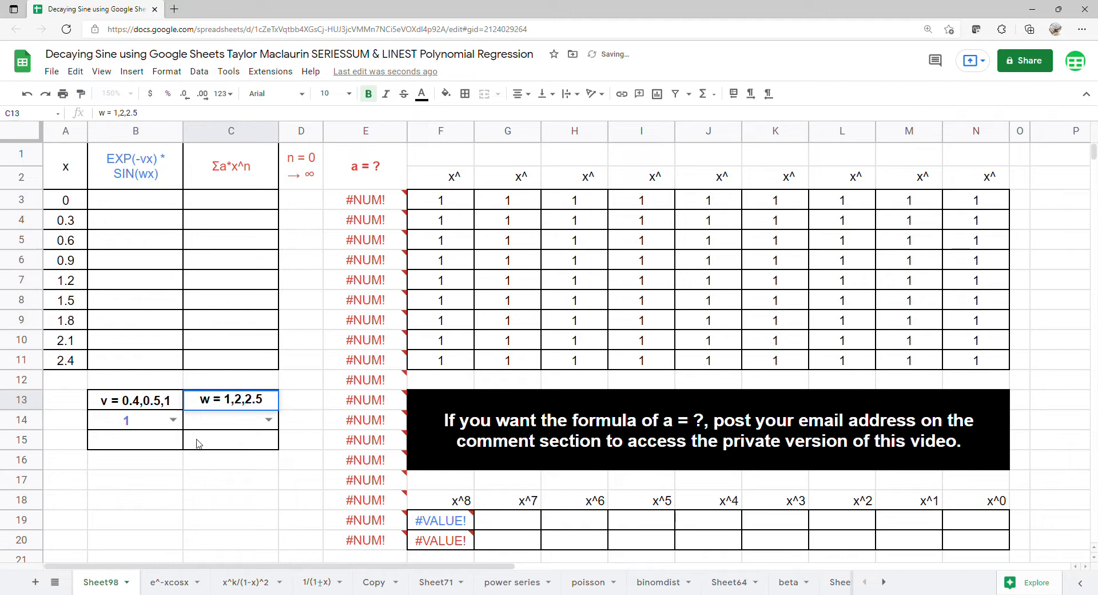
left_click(267, 419)
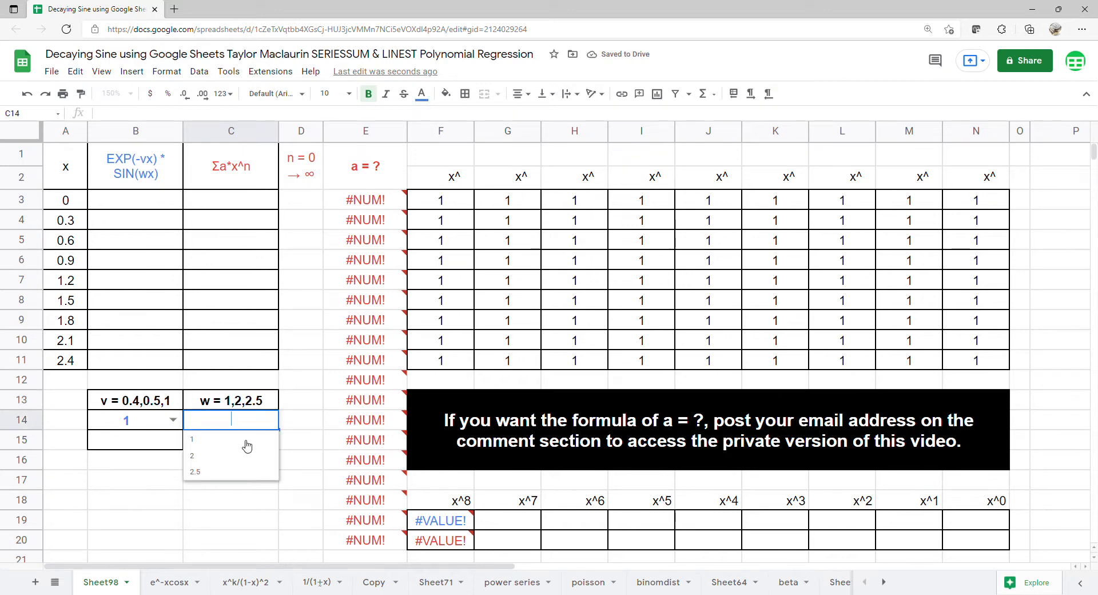
left_click(205, 444)
Copy the two dropdown cells B14:C14 into B15:C15.
left_click_drag(120, 426, 207, 424)
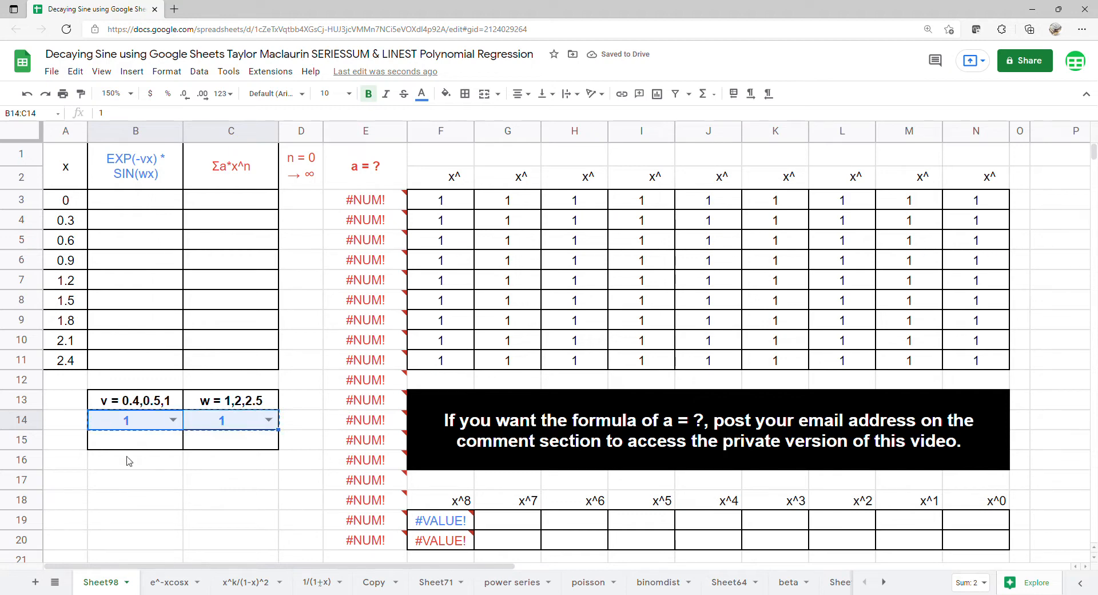
key("ctrl+c")
left_click(147, 446)
key("ctrl+v")
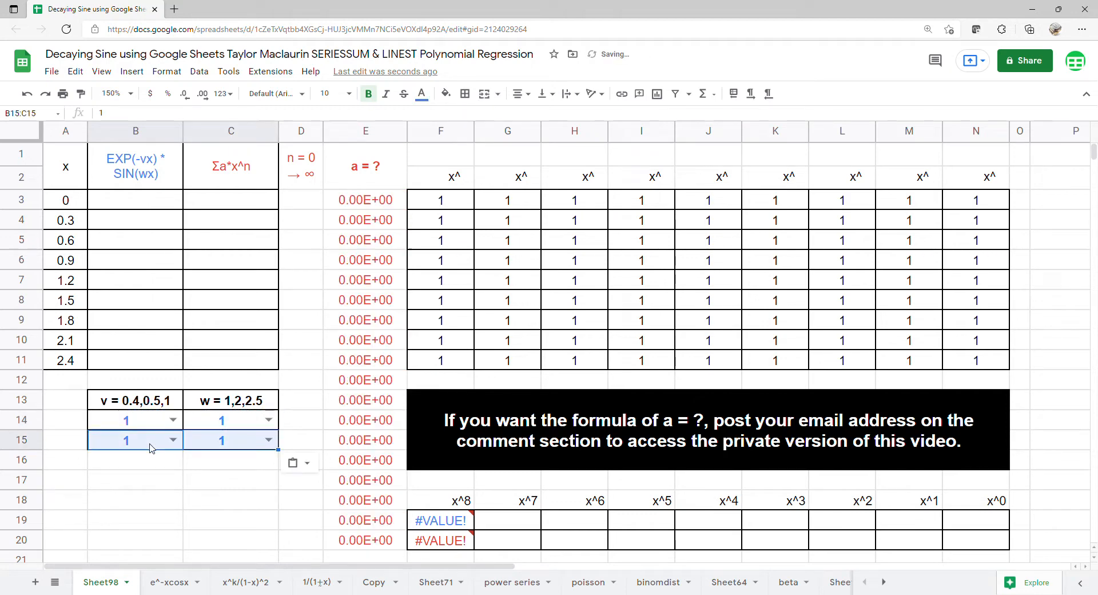
Set the text color of B15:C15 to red.
left_click_drag(149, 443, 213, 438)
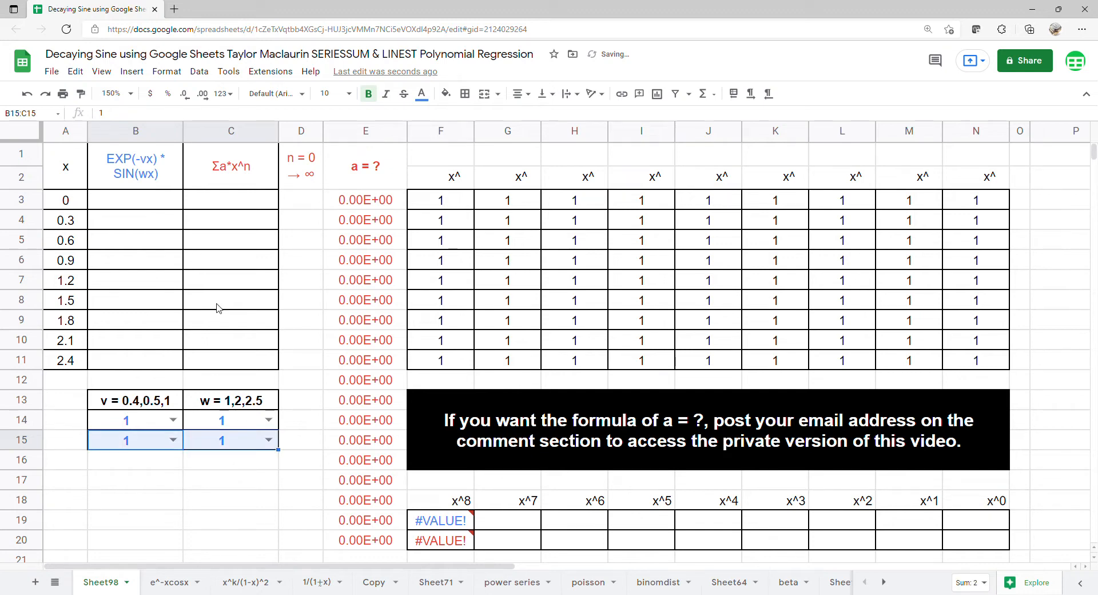
left_click(420, 97)
left_click(441, 173)
left_click(163, 431)
left_click_drag(161, 430, 217, 426)
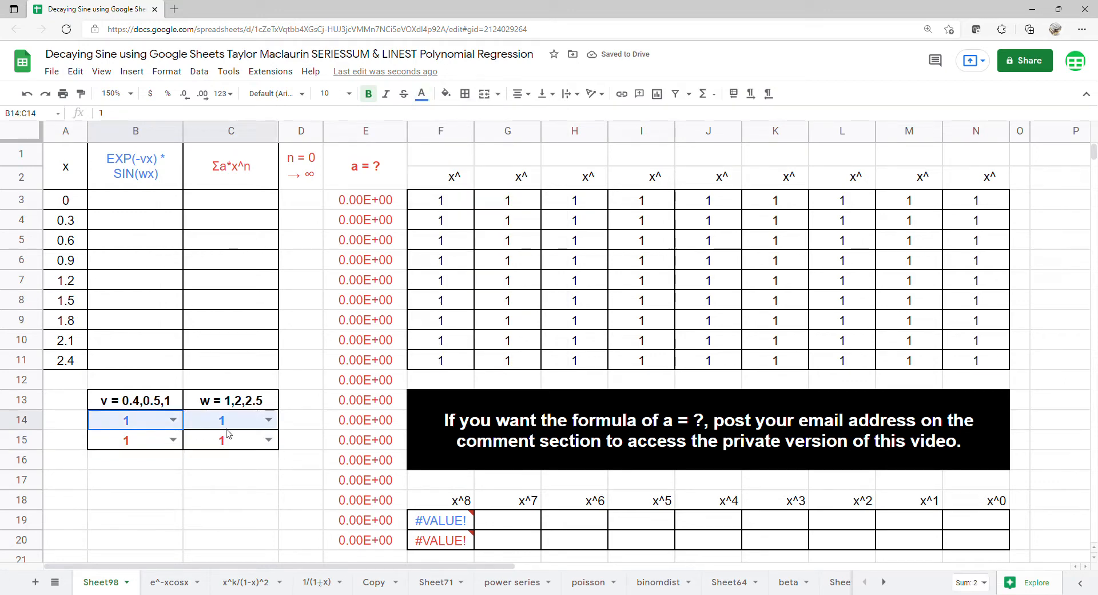
Start an array formula in B3 beginning with EXP(-B14*A3:A11).
left_click(158, 206)
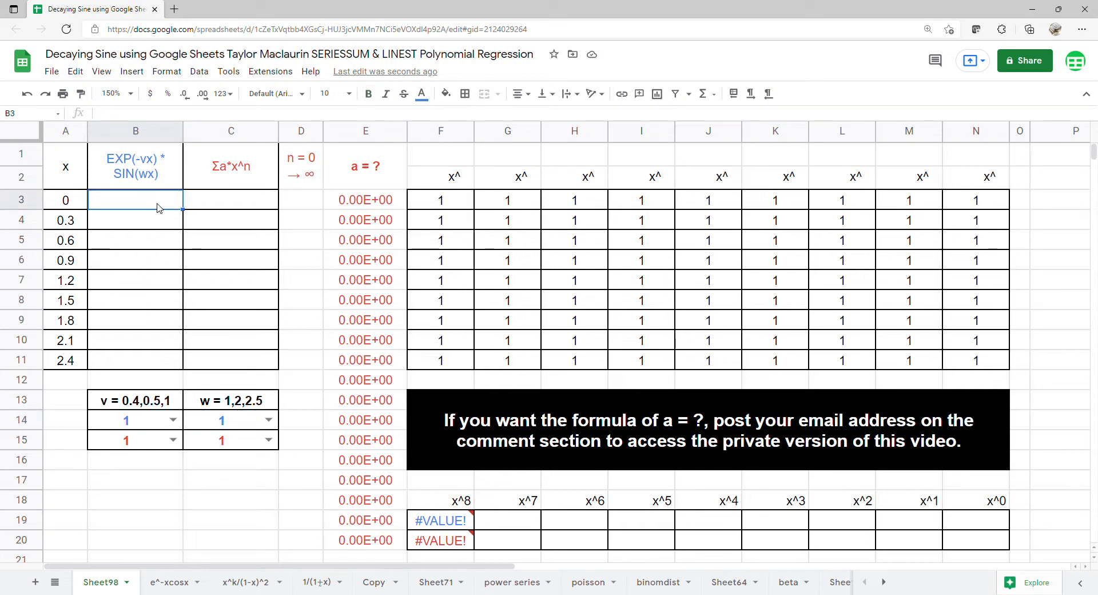
type("=ARRAYFORMULA(")
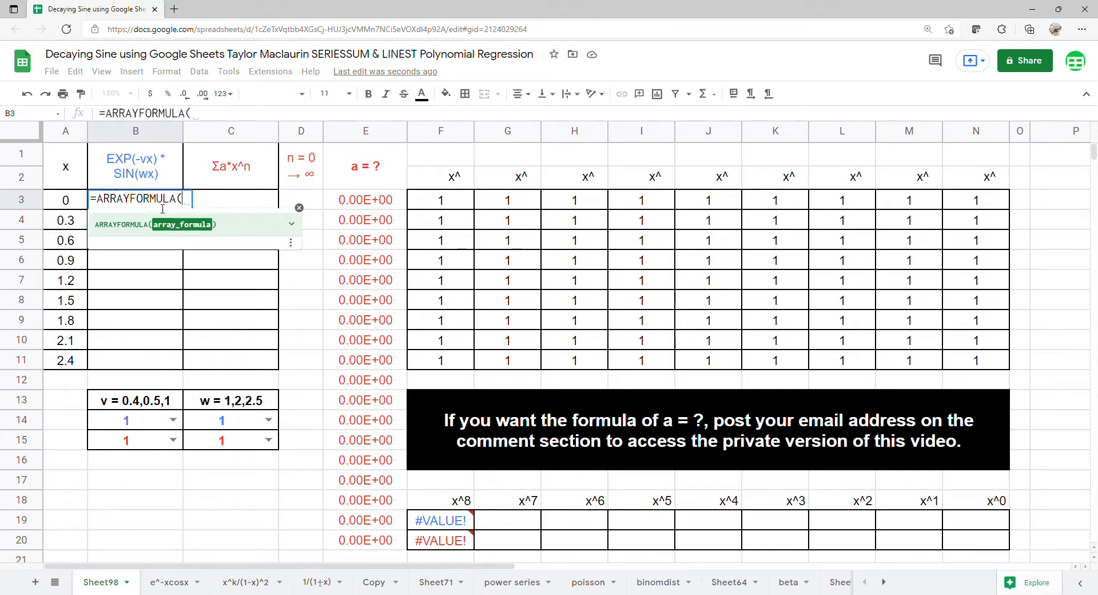
type("ex")
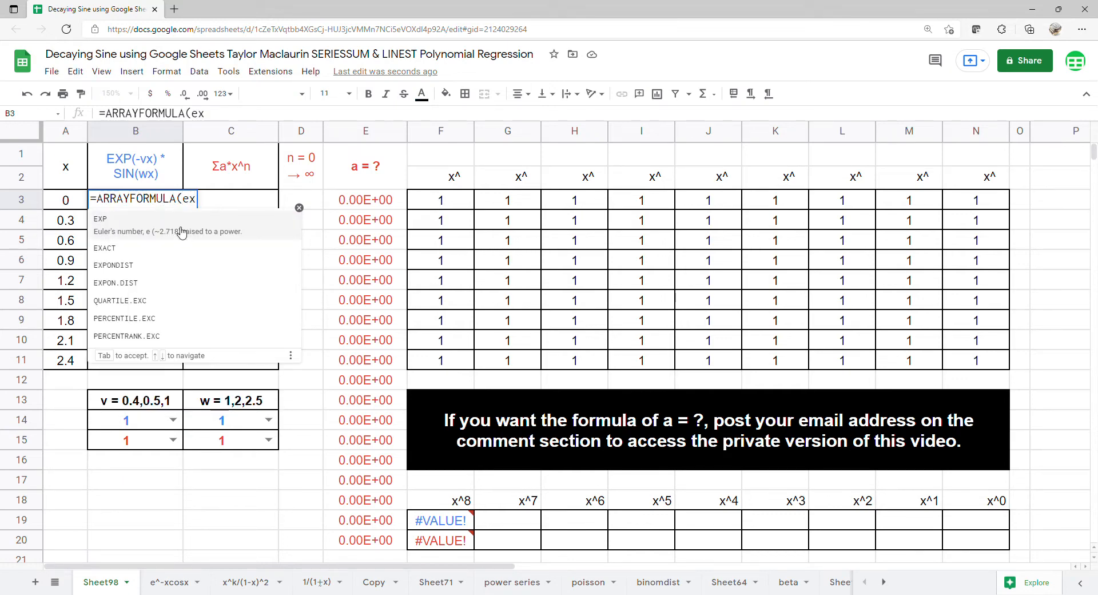
left_click(178, 231)
type("-")
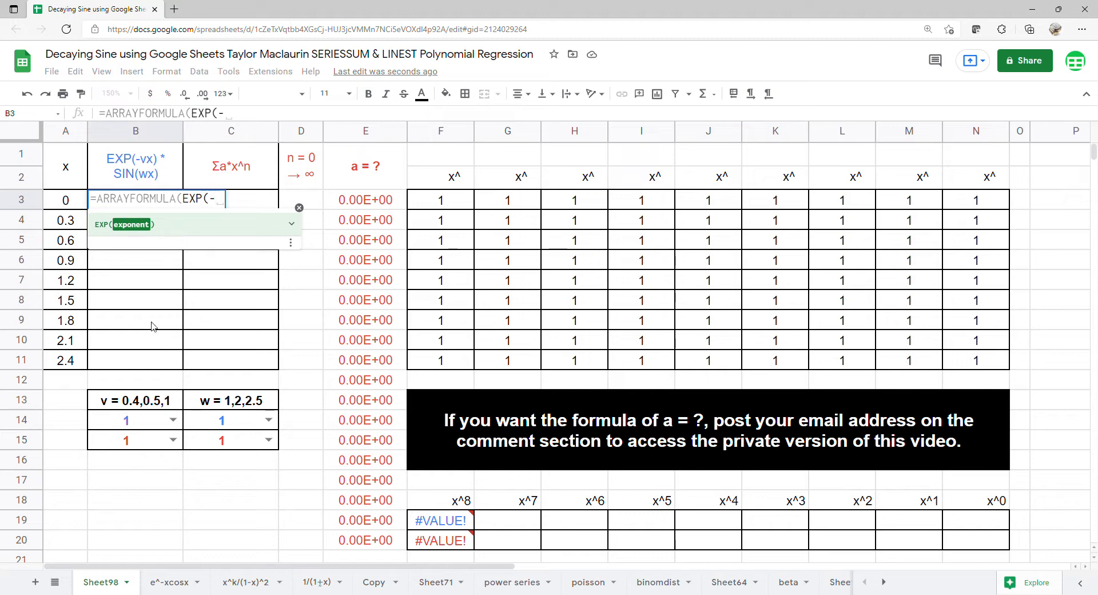
left_click(138, 430)
type("*")
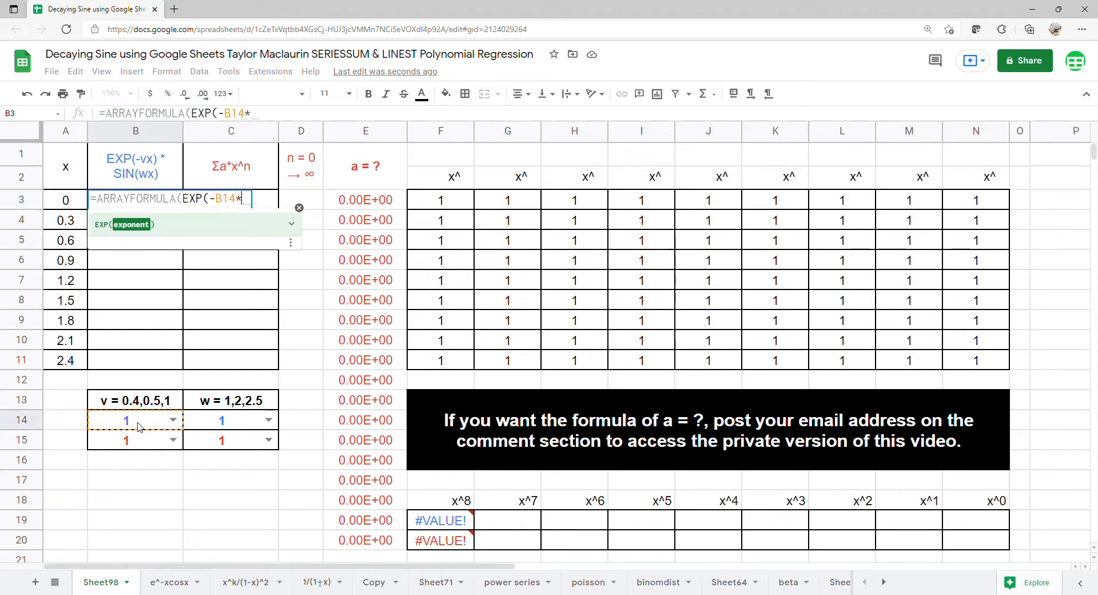
left_click_drag(76, 195, 67, 360)
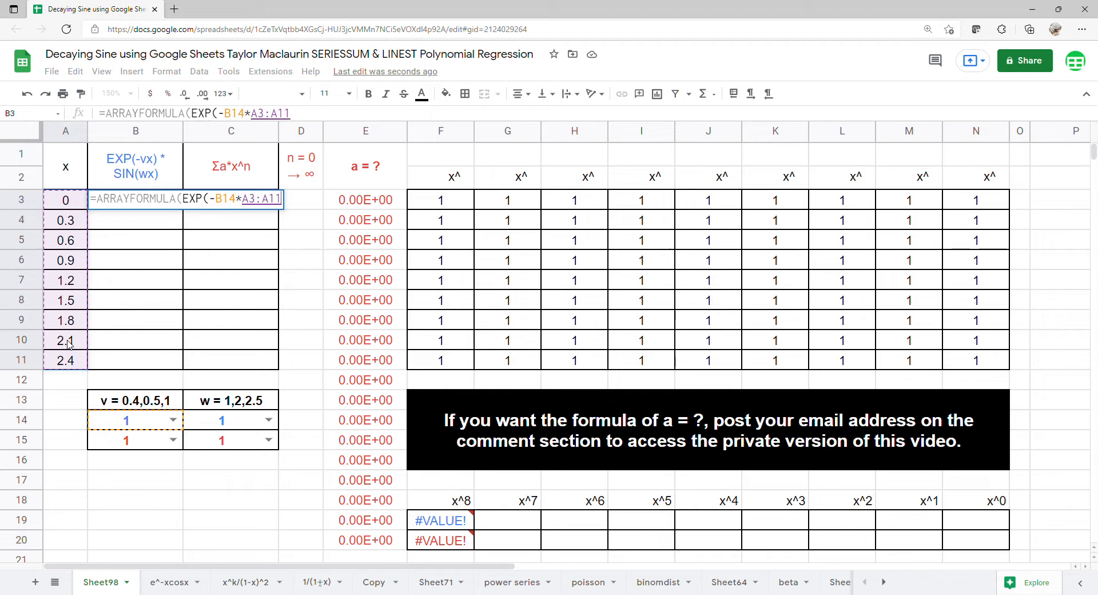
type(")*")
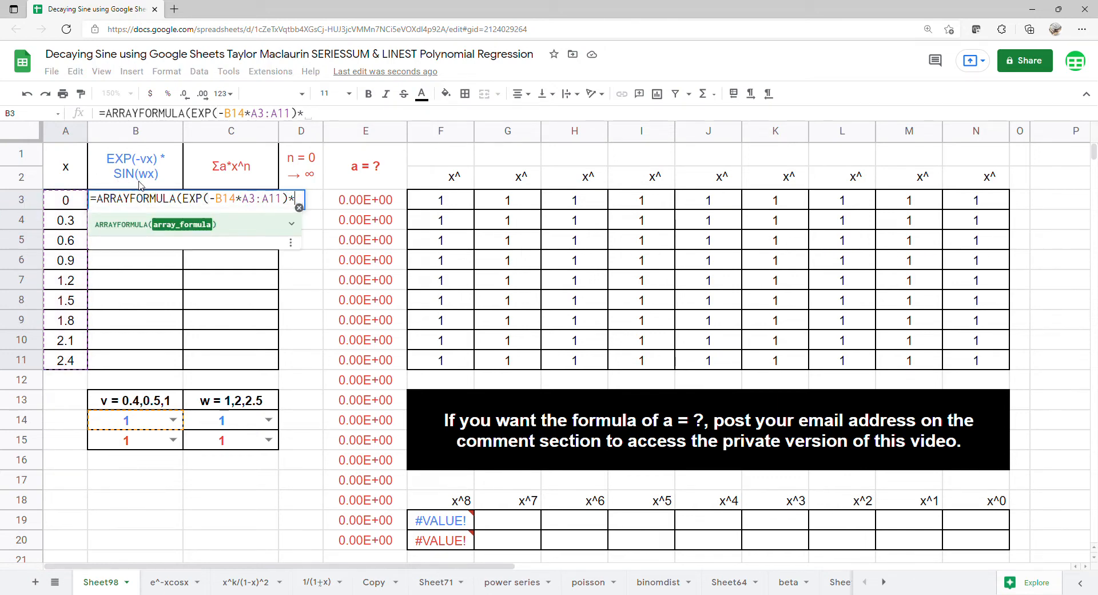
type("s")
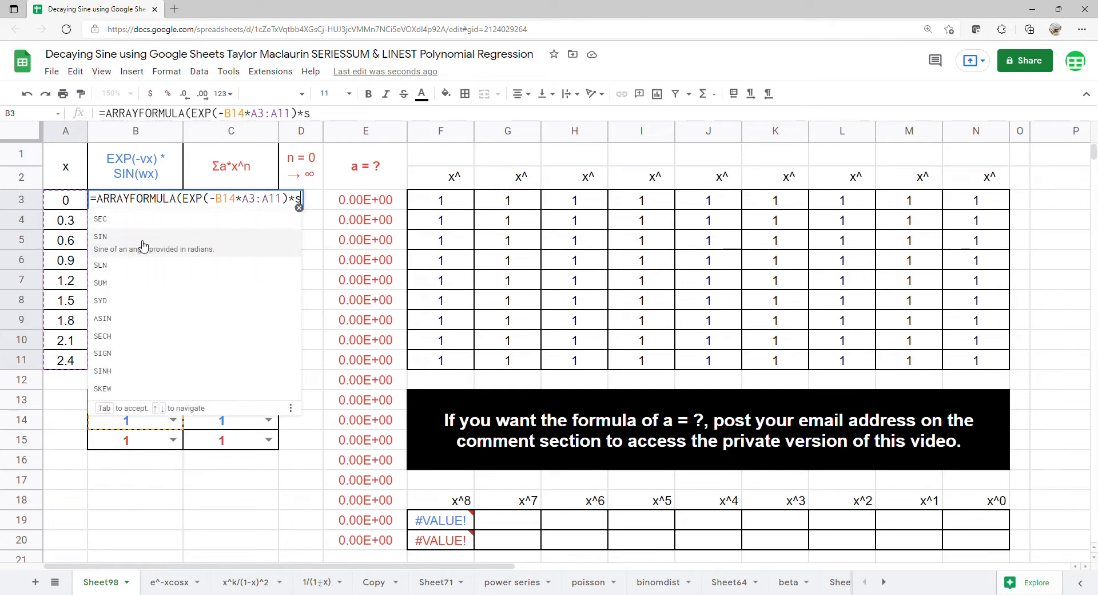
Multiply it by SIN(C14*A3:A11) and enter the formula =ARRAYFORMULA(EXP(-B14*A3:A11)*SIN(C14*A3:A11)).
left_click(142, 240)
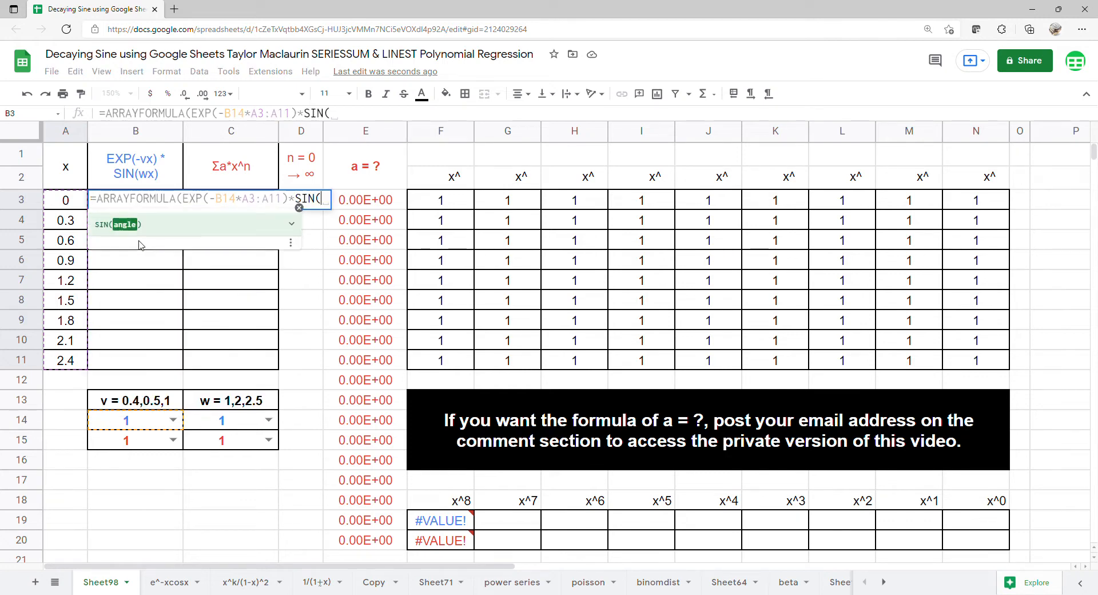
left_click(251, 422)
type("*")
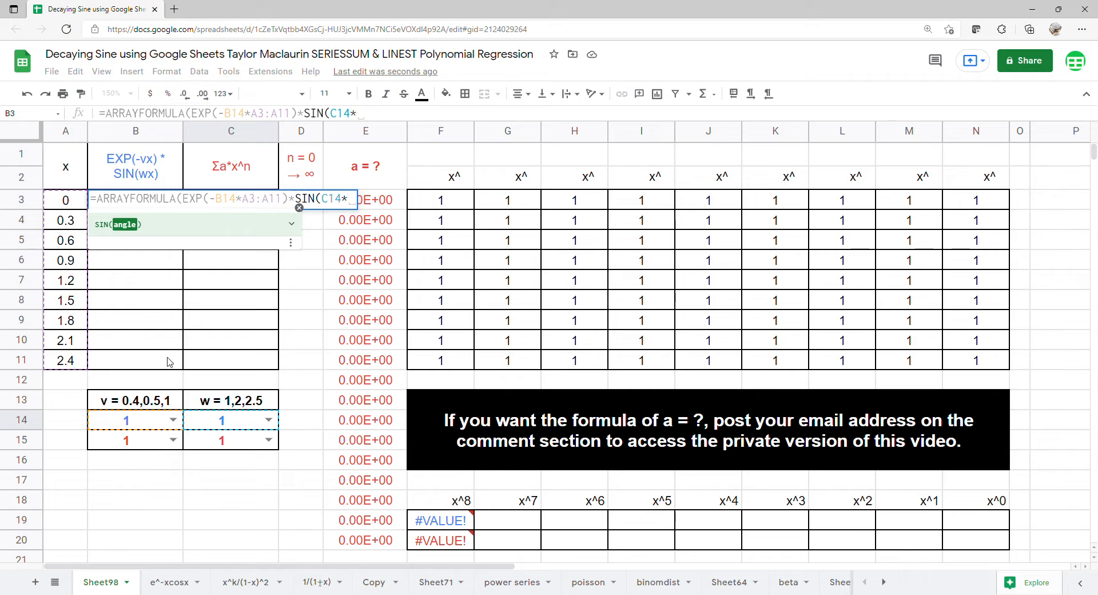
left_click_drag(65, 200, 53, 360)
key("Return")
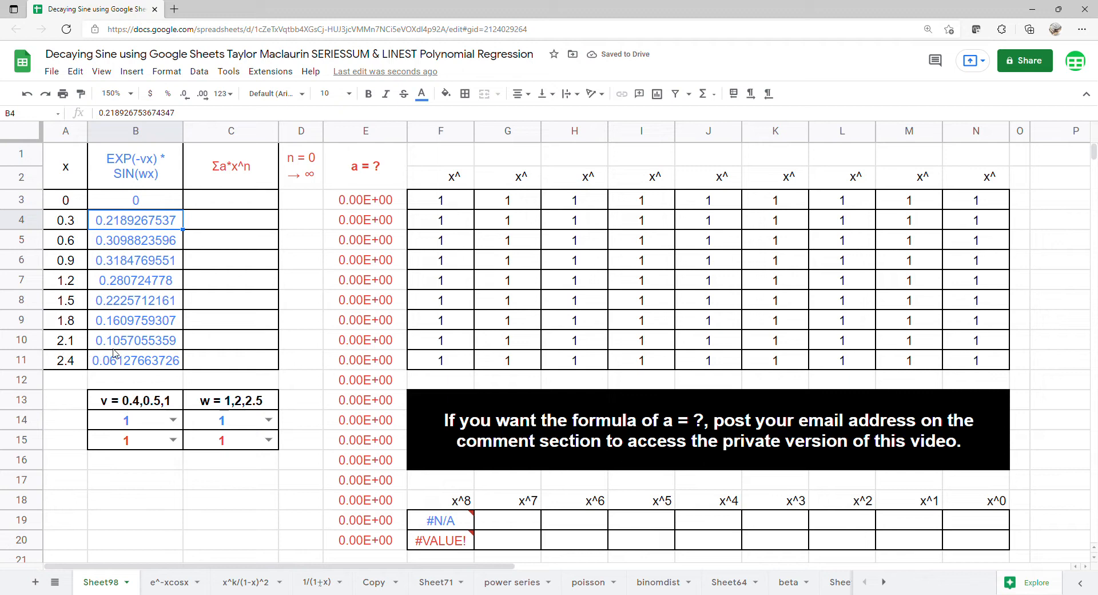
Enter 0 as the starting n value in D3.
left_click(256, 208)
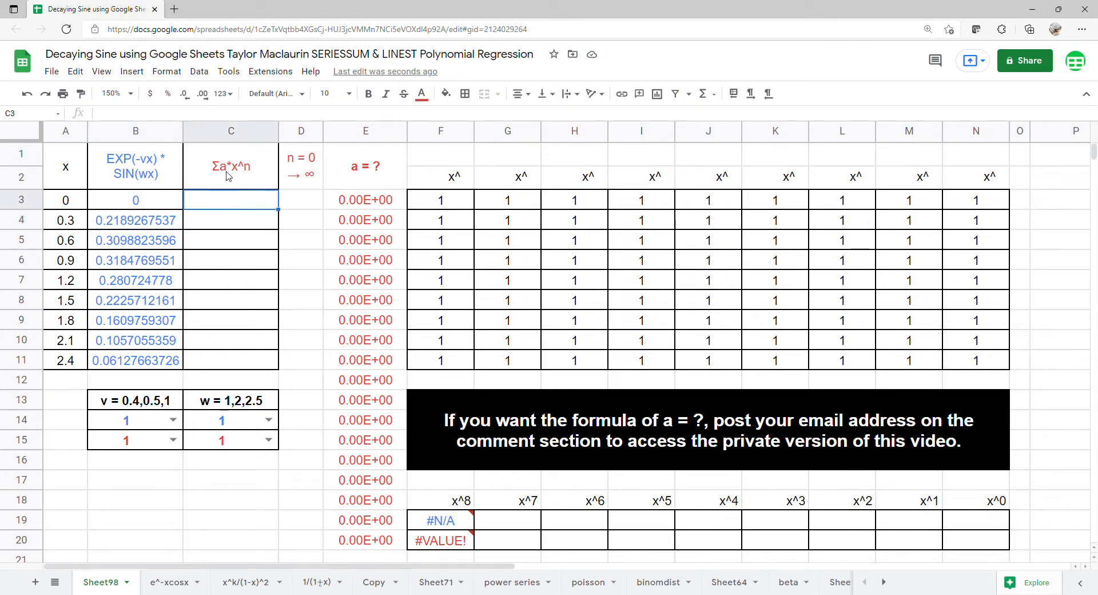
left_click(289, 206)
type("0")
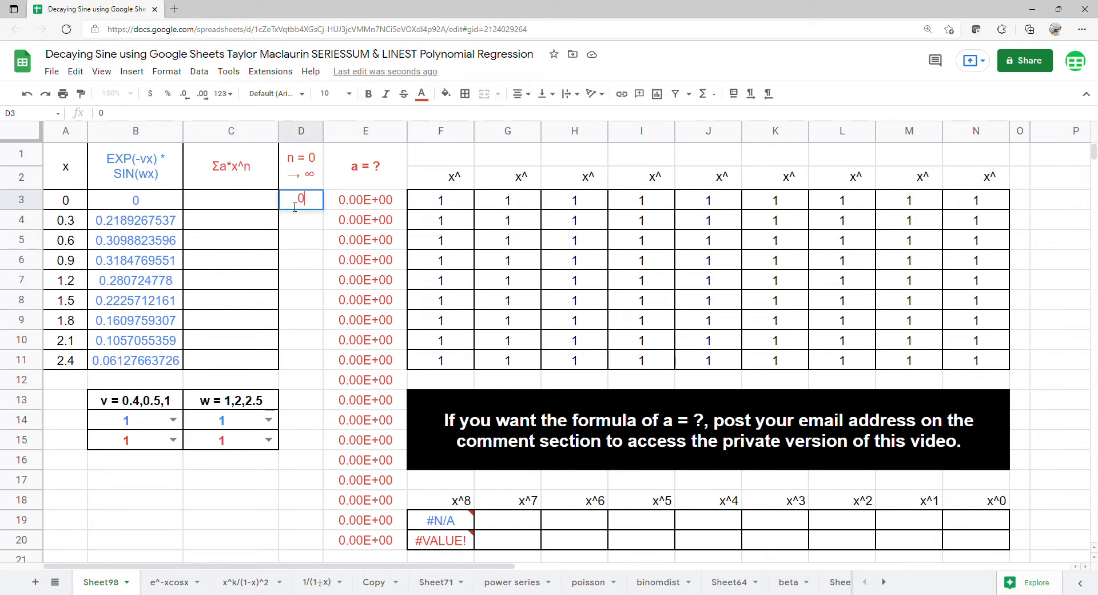
key("Return")
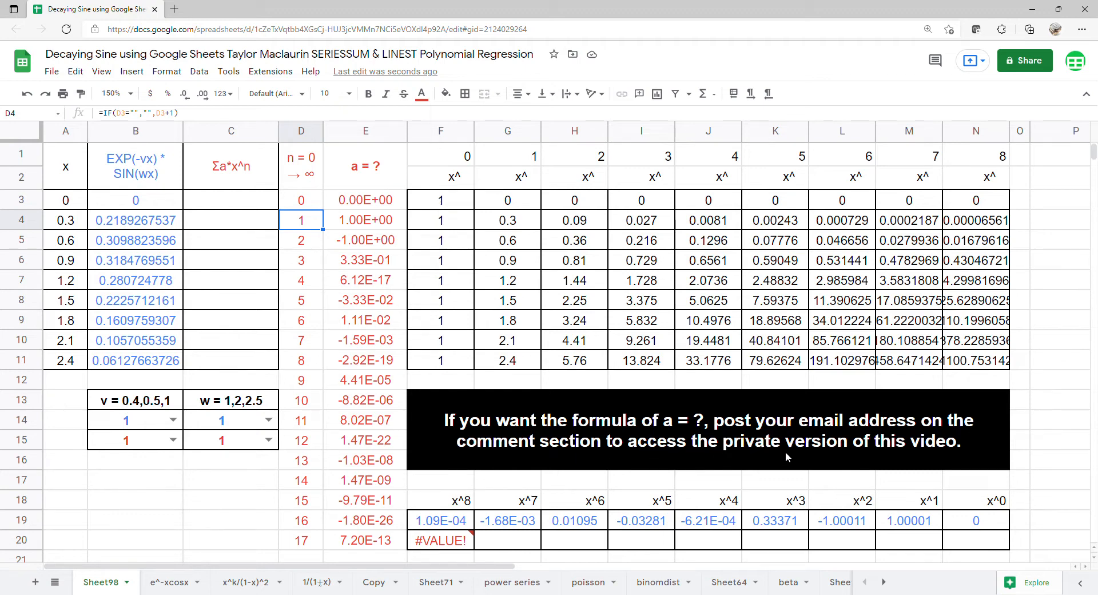
Start an array formula in C3 beginning with ARRAYFORMULA(SERIESSUM(.
left_click(208, 204)
type("=ARABIC(")
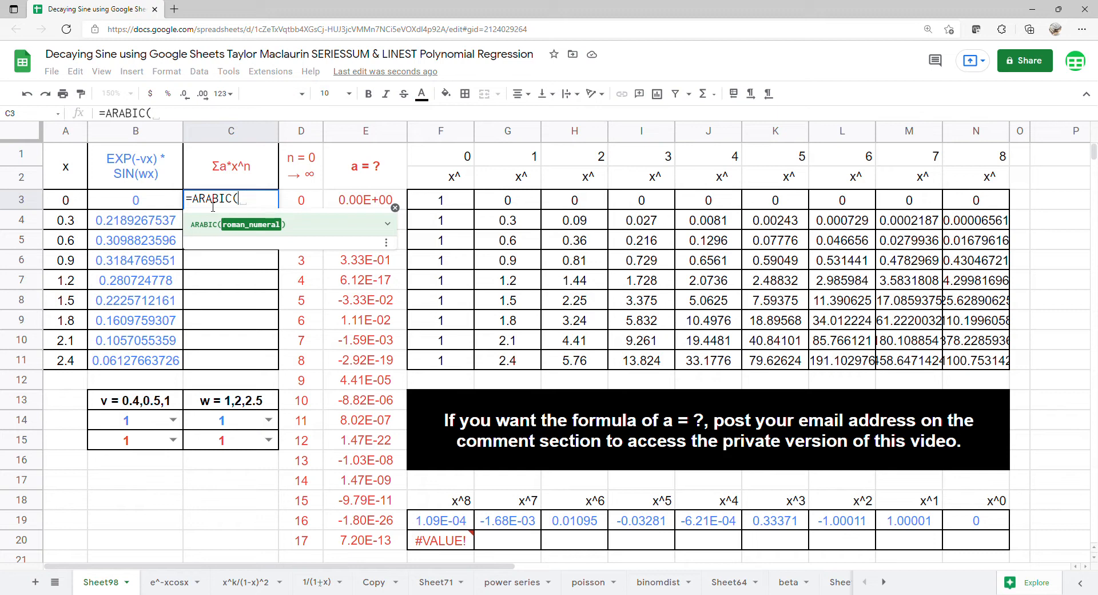
key("BackSpace")
key("BackSpace")
key("BackSpace")
key("BackSpace")
key("BackSpace")
type("r")
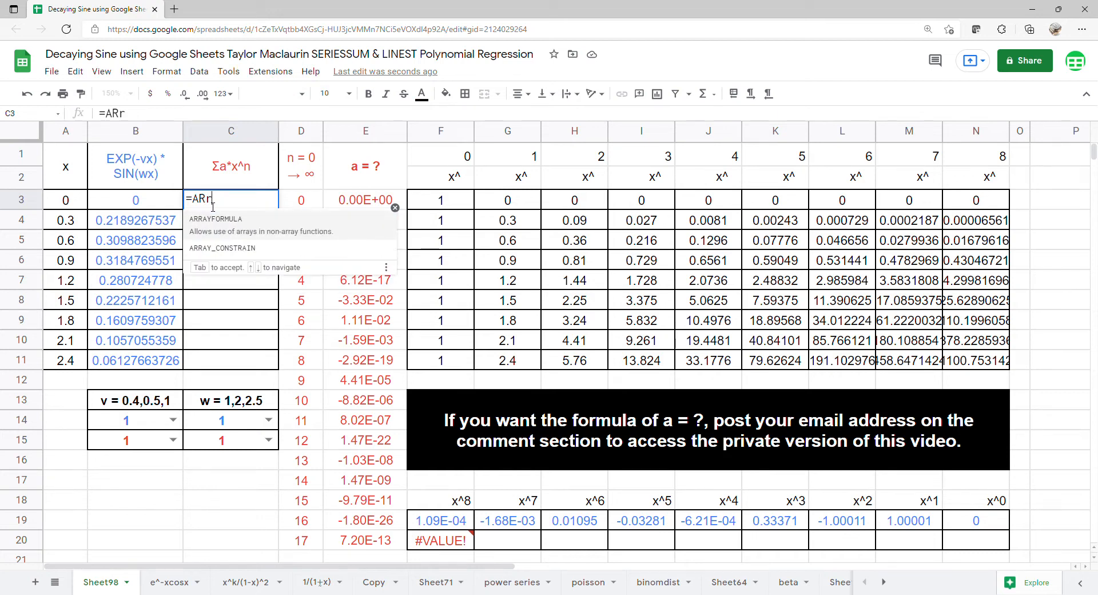
key("Tab")
type("ser")
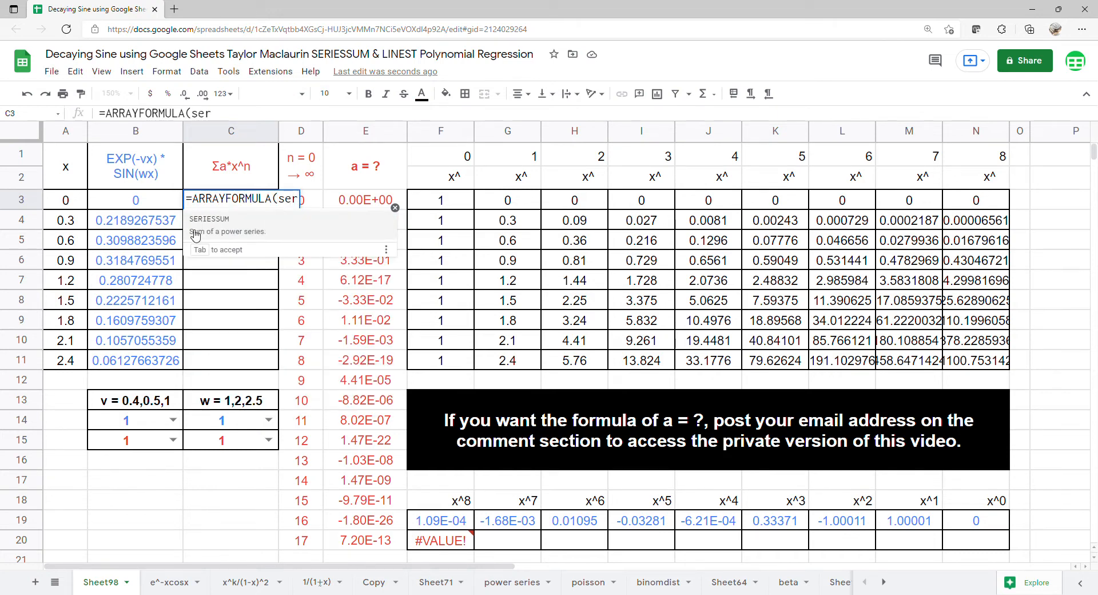
left_click(200, 223)
Complete the formula as =ARRAYFORMULA(SERIESSUM(A3:A11,0,1,E3:E20)) and enter it.
left_click_drag(66, 200, 62, 361)
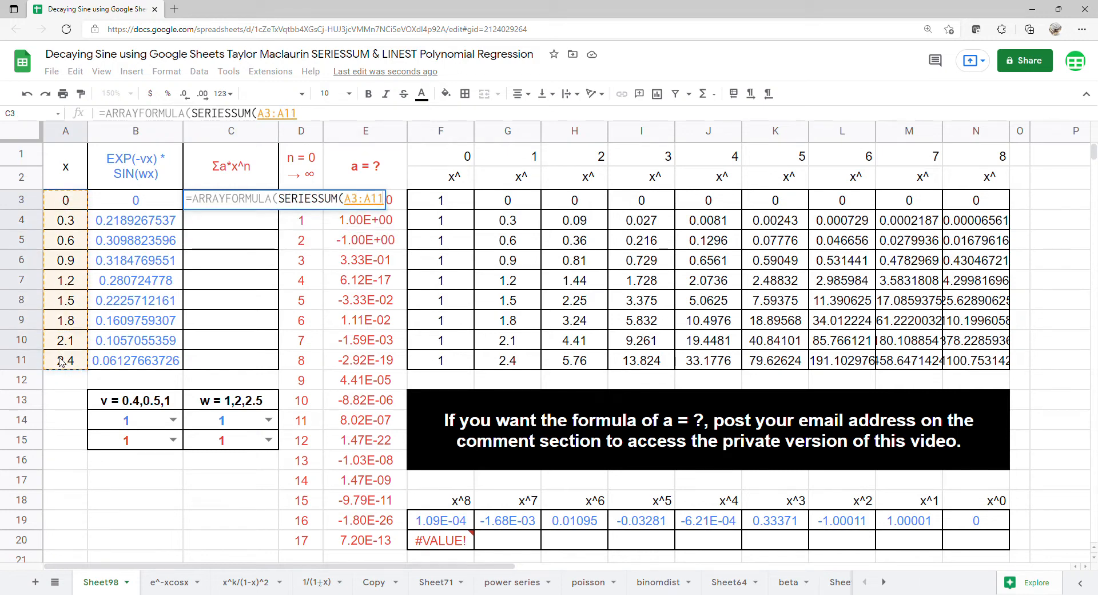
type(",0,1,")
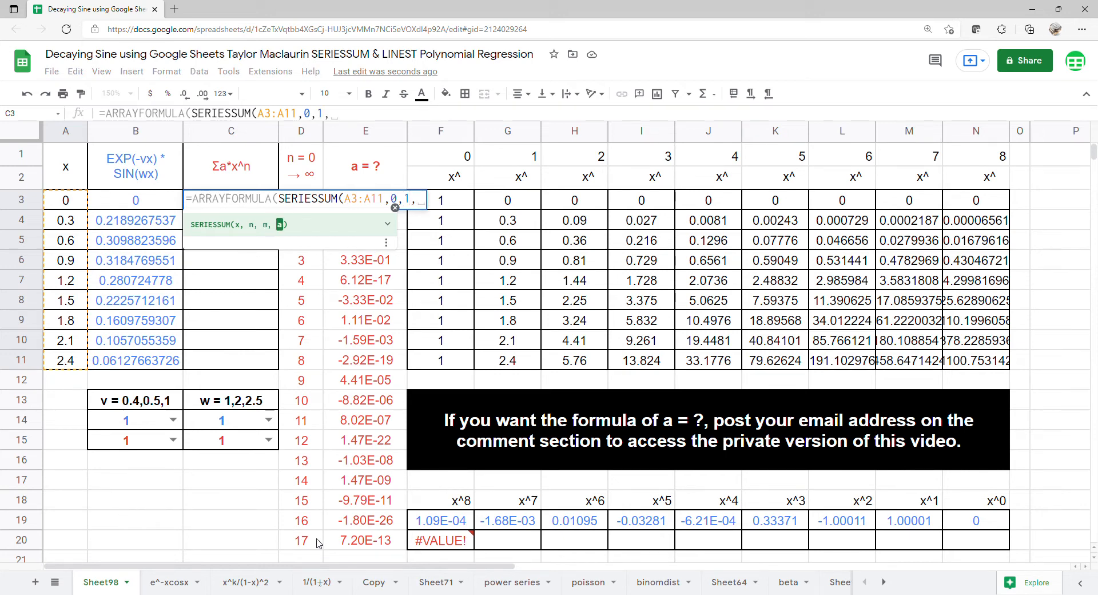
left_click_drag(343, 547, 360, 209)
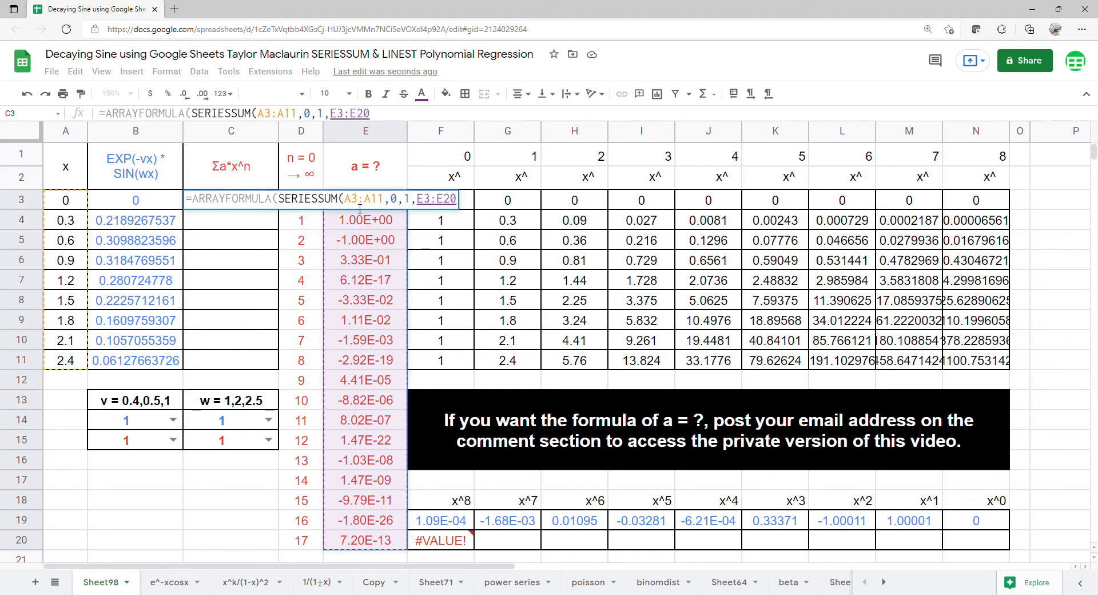
key("Return")
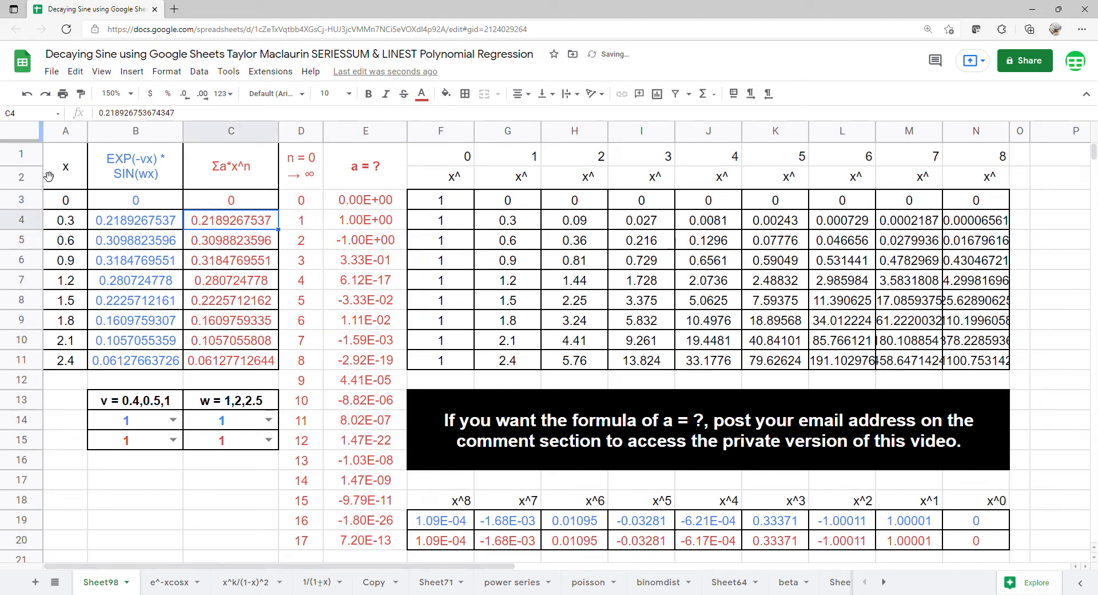
Insert a chart from the range A1:C11.
left_click_drag(63, 177, 229, 360)
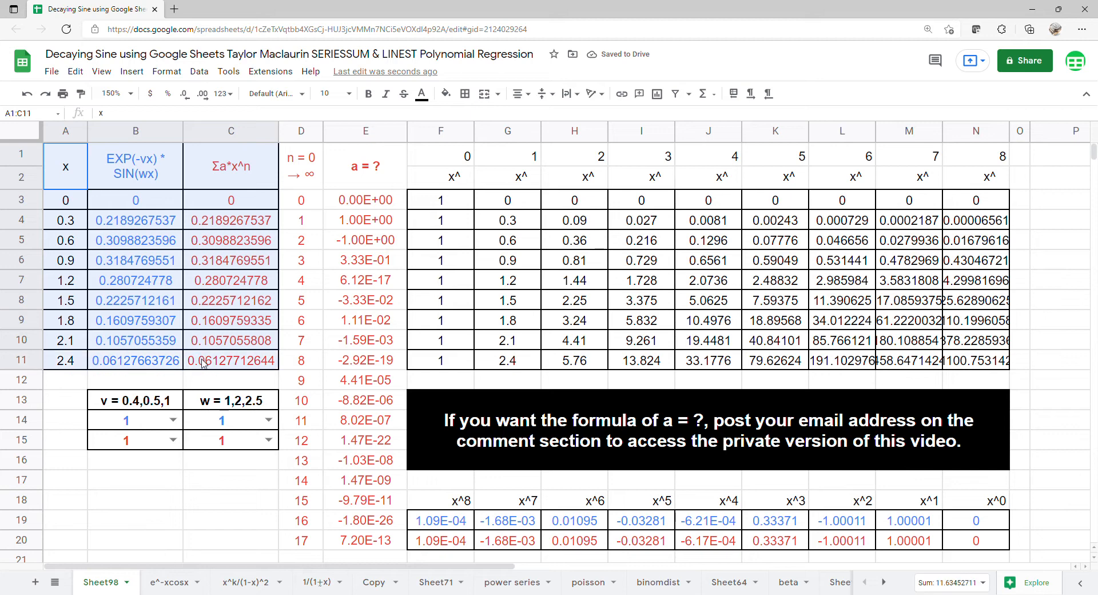
left_click(131, 70)
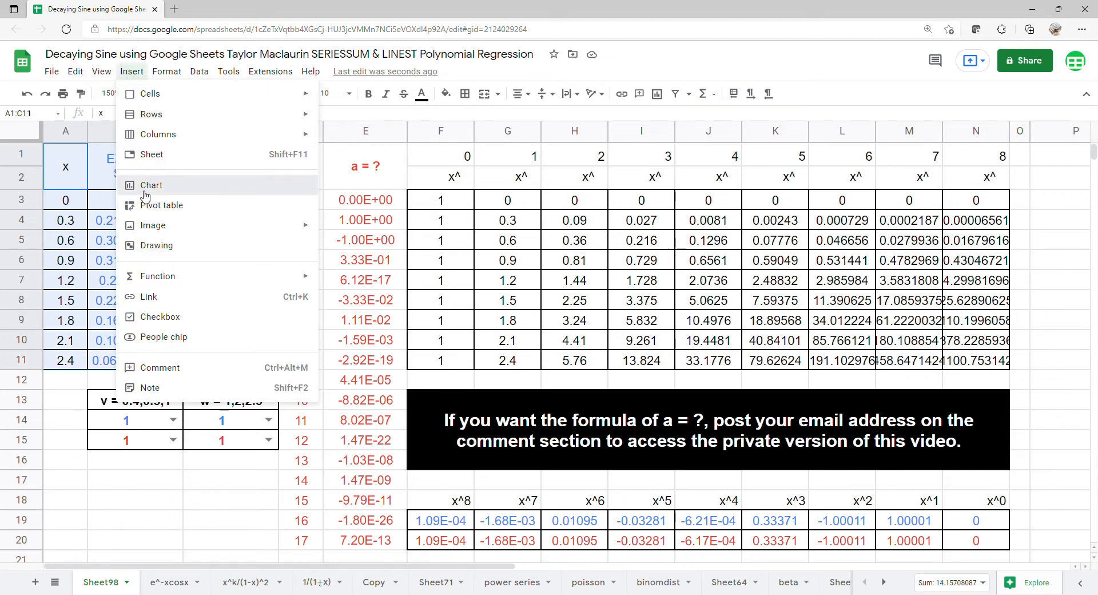
left_click(144, 189)
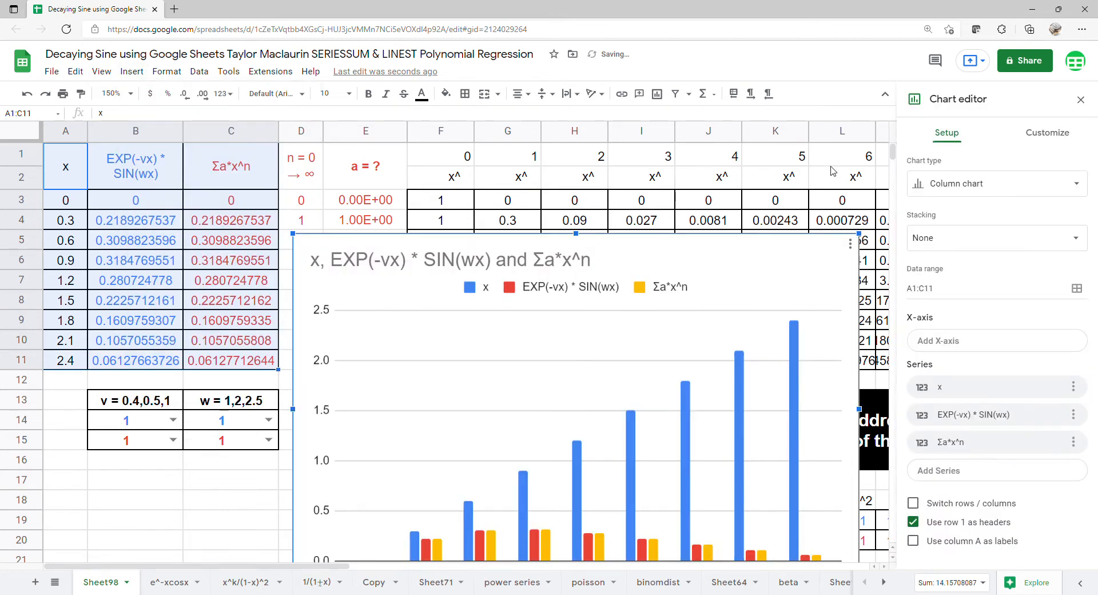
Change the chart to a scatter chart and use column A as labels.
left_click(955, 185)
scroll(981, 401, "down", 5)
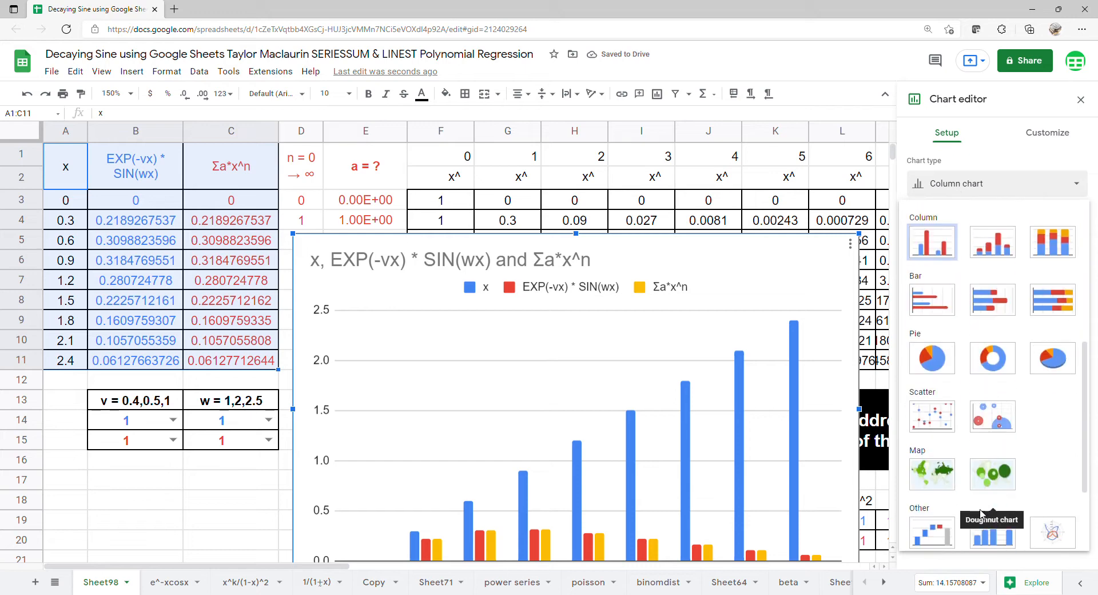
left_click(932, 418)
left_click(945, 487)
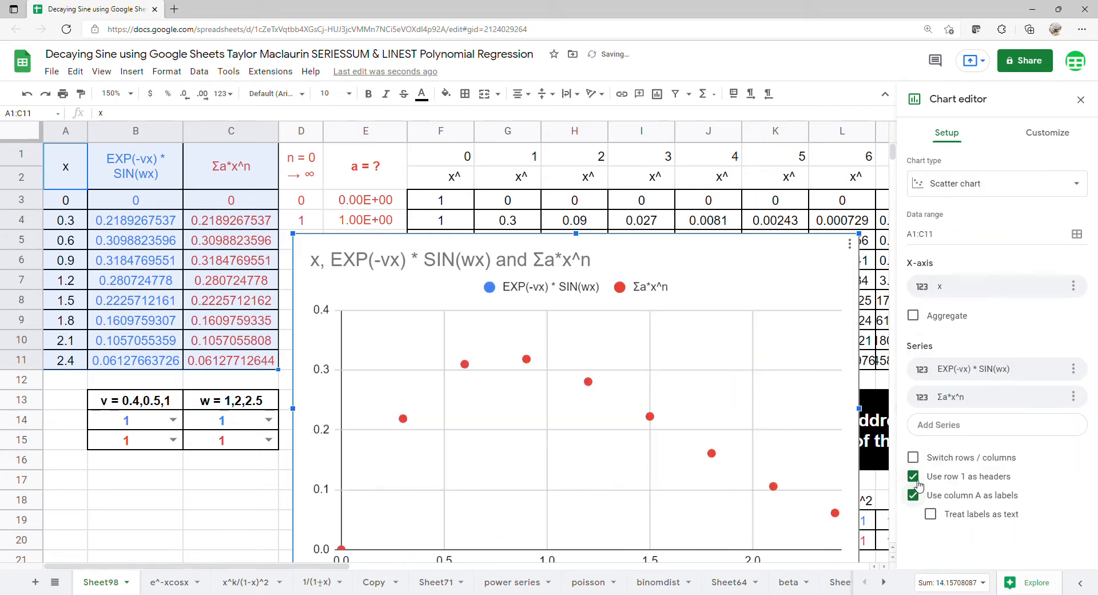
Delete the chart title.
left_click(571, 264)
left_click(572, 266)
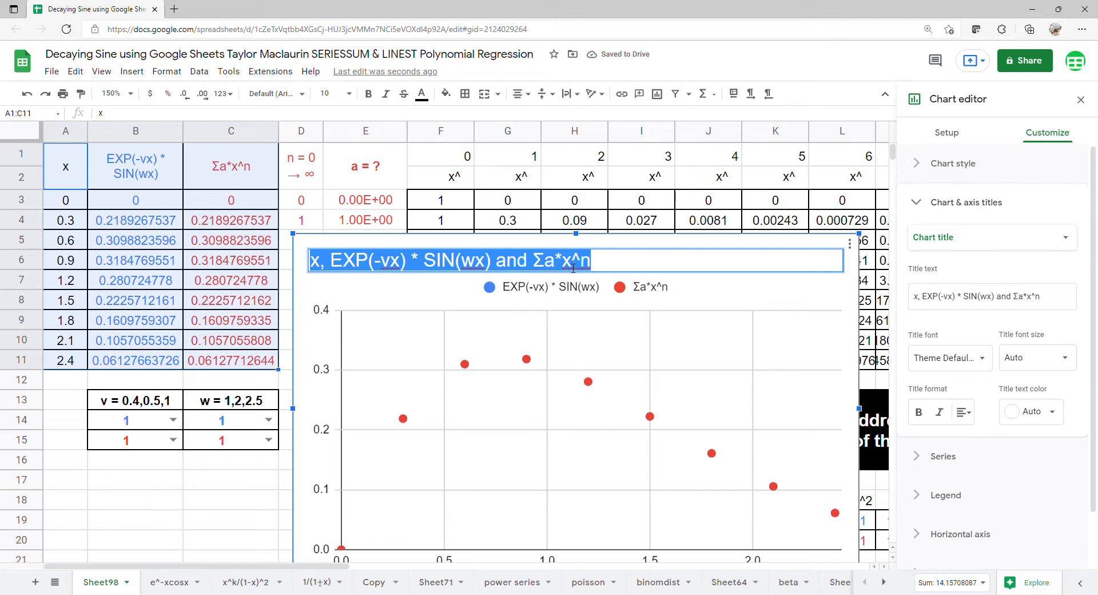
key("BackSpace")
left_click(633, 359)
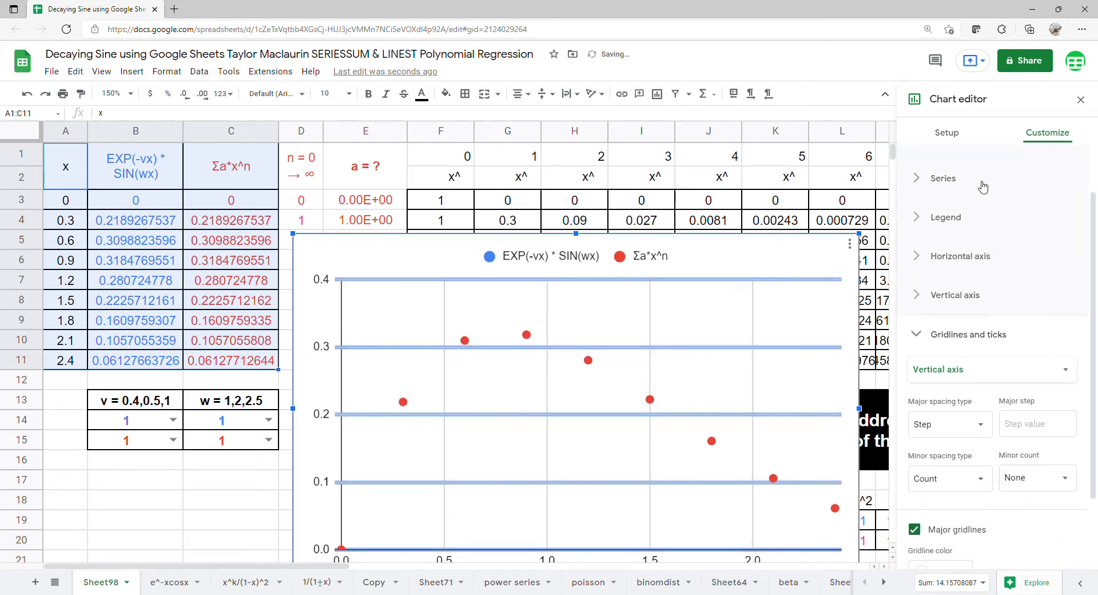
Add a polynomial trendline to the chart series.
left_click(982, 182)
left_click(952, 398)
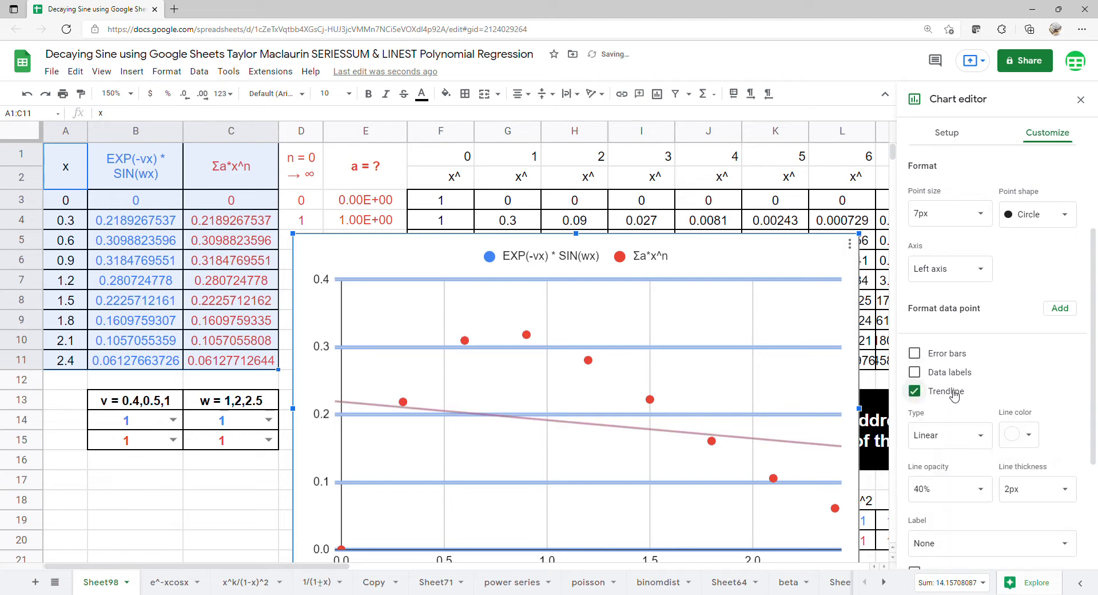
scroll(954, 395, "down", 3)
left_click(979, 309)
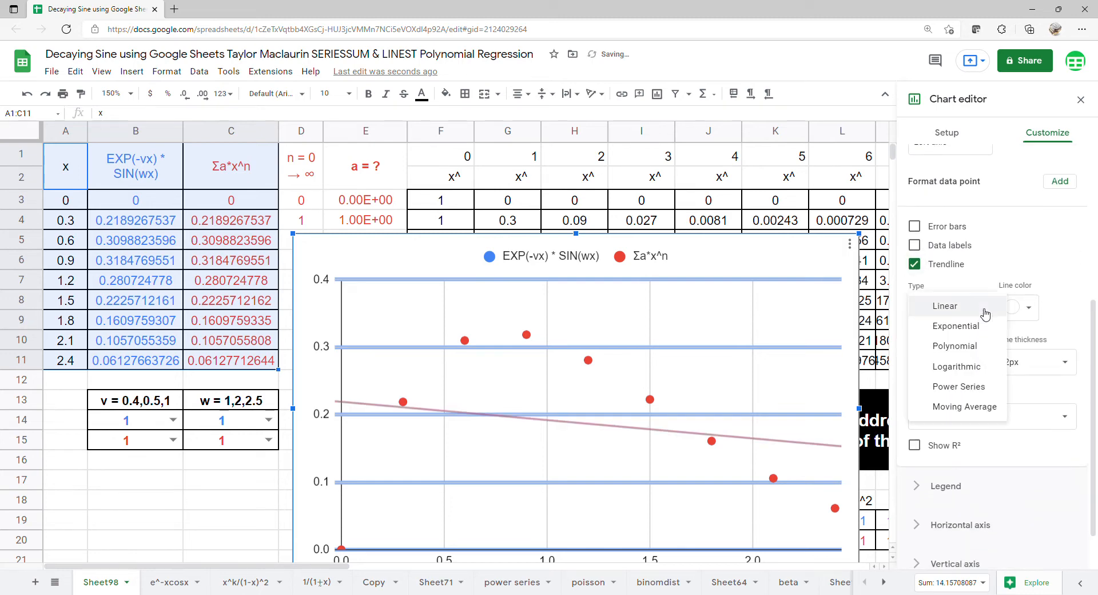
left_click(958, 347)
Set the trendline's polynomial degree to 8.
scroll(987, 312, "down", 2)
left_click(989, 298)
left_click(936, 406)
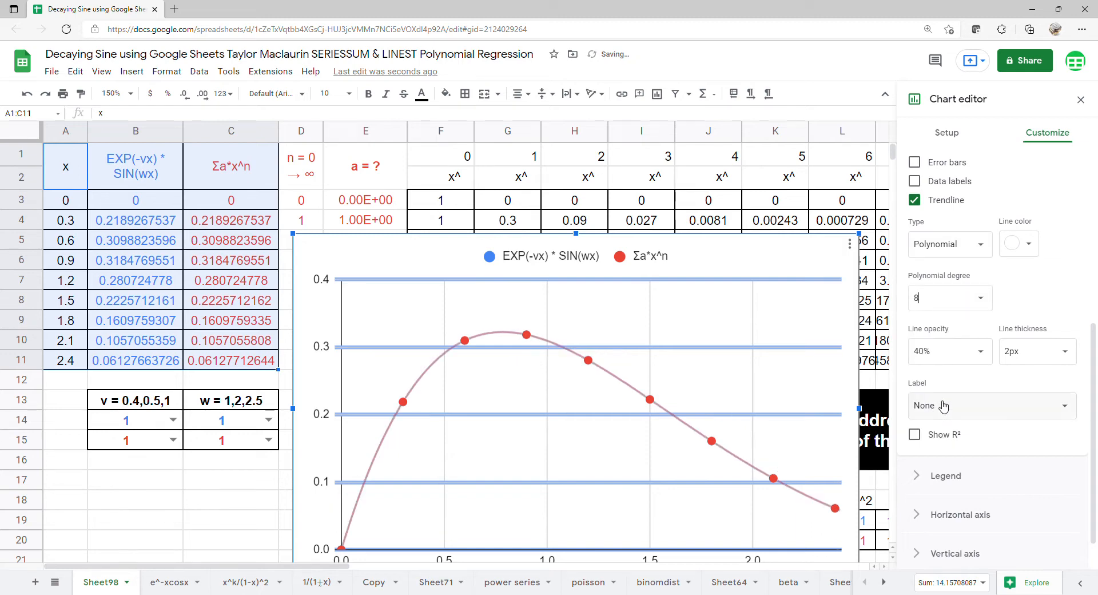
Set the trendline label to Use Equation.
scroll(985, 366, "down", 1)
left_click(985, 365)
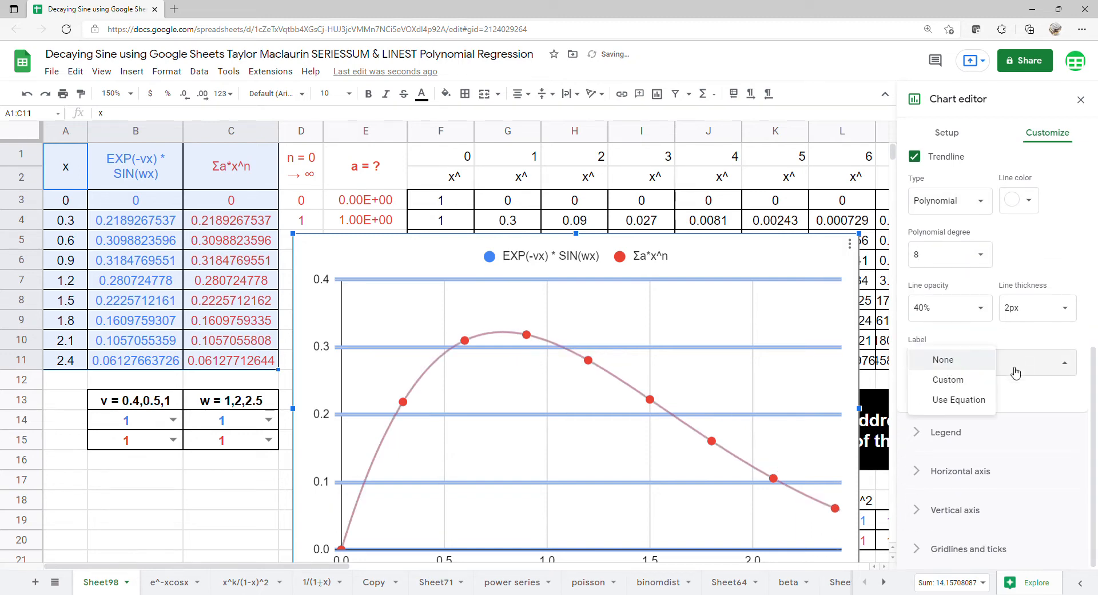
left_click(965, 404)
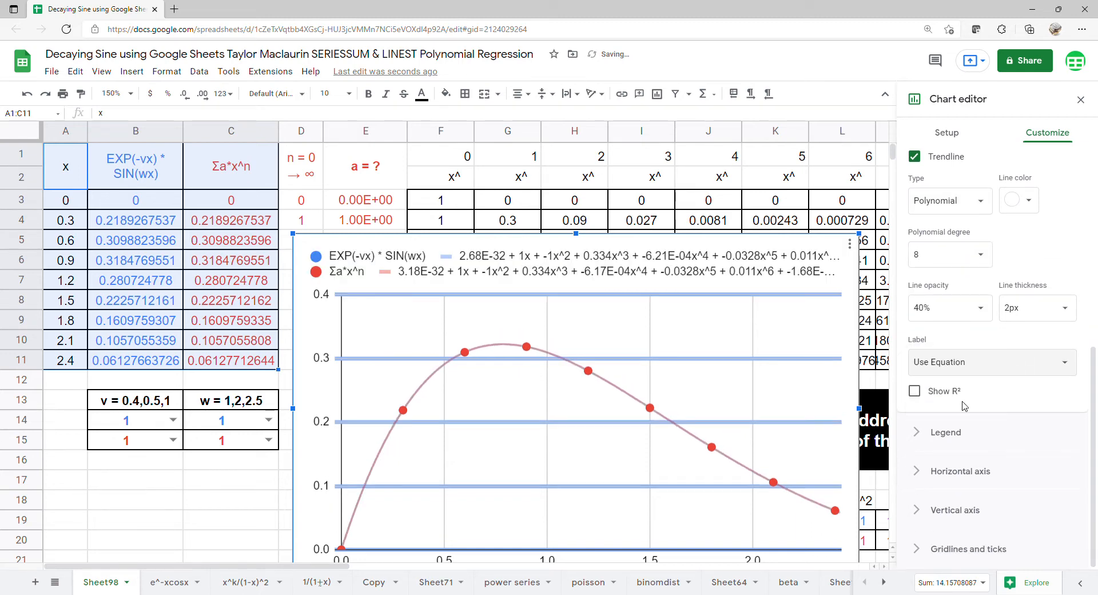
Move the chart legend to the bottom position.
left_click(954, 436)
scroll(956, 400, "up", 4)
left_click(921, 312)
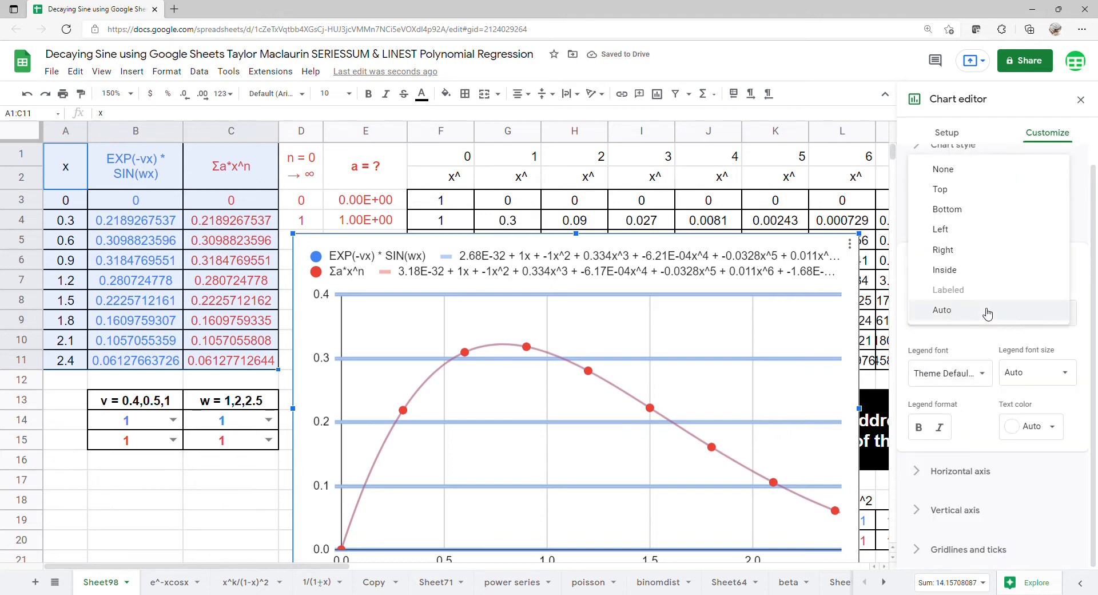
left_click(973, 220)
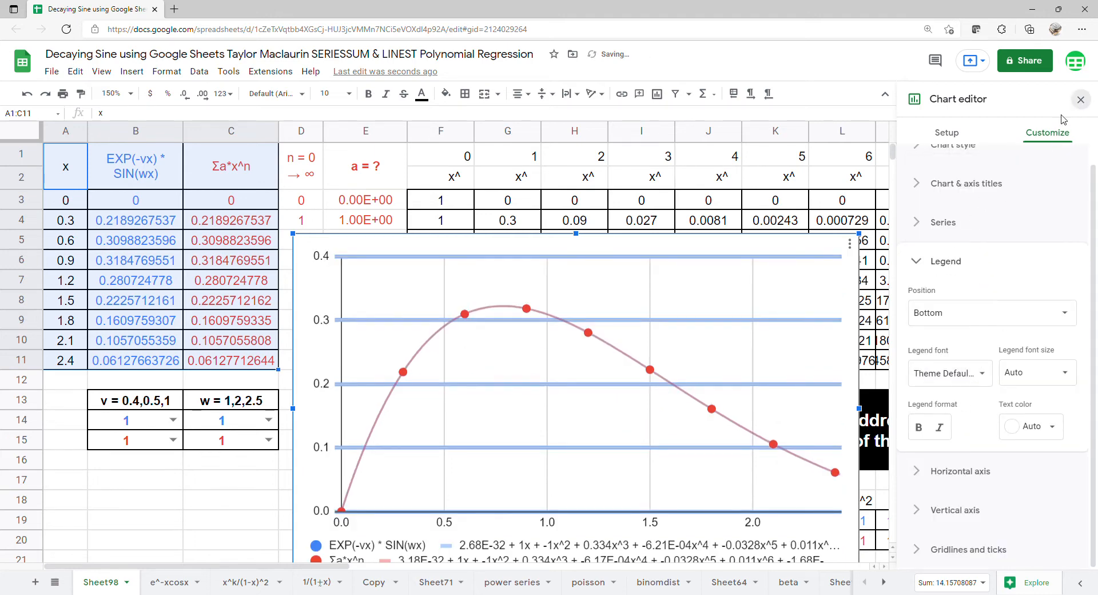
Close the chart editor, then move and widen the chart over columns E to P above the coefficient table.
left_click(1080, 99)
left_click_drag(642, 331, 690, 234)
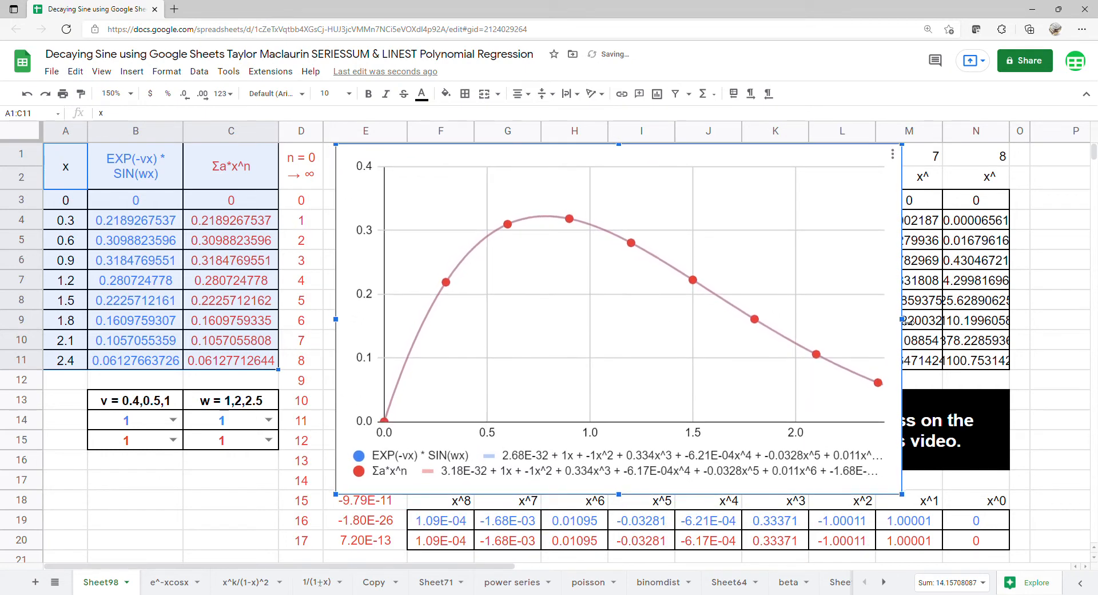
left_click_drag(909, 320, 1081, 337)
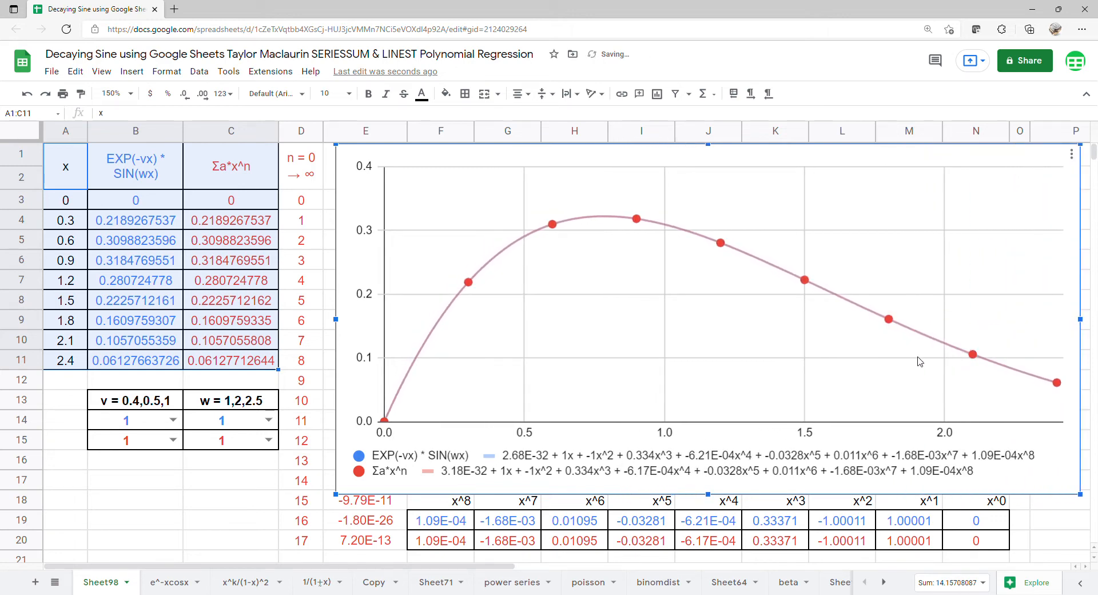
left_click_drag(352, 336, 372, 328)
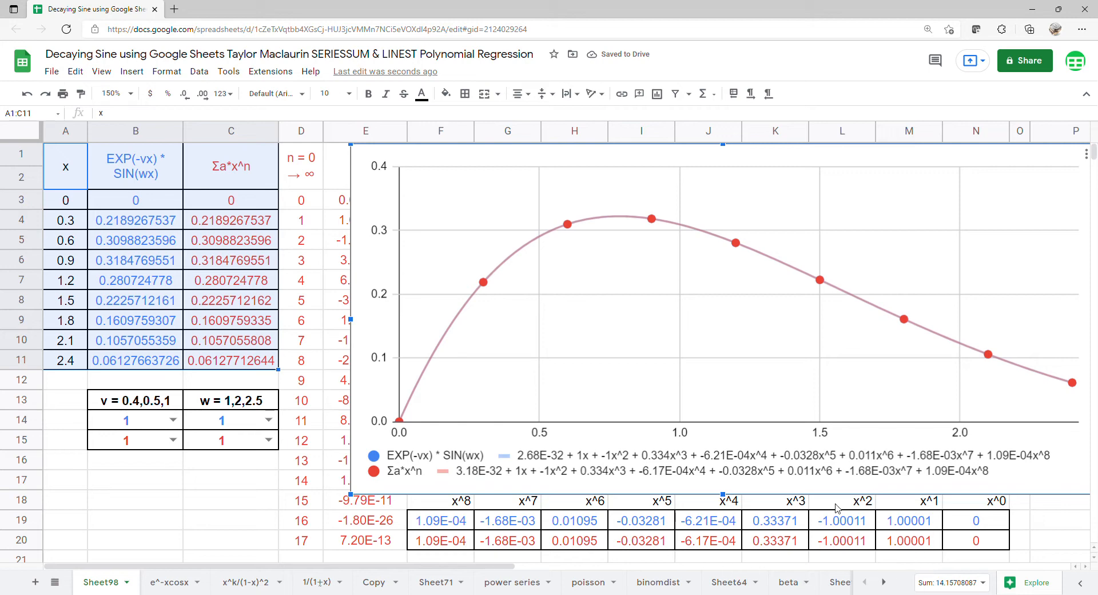
Select each coefficient column from x^0 to x^8 in rows 18–20 to compare the values with the trendline equations.
left_click_drag(725, 500, 725, 499)
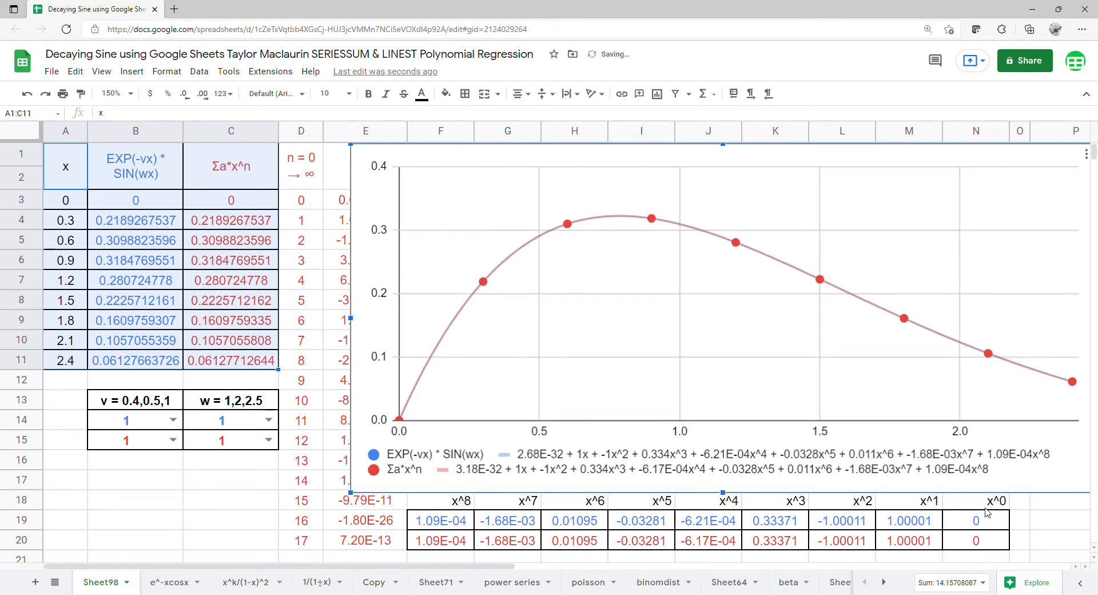
left_click_drag(986, 508, 988, 542)
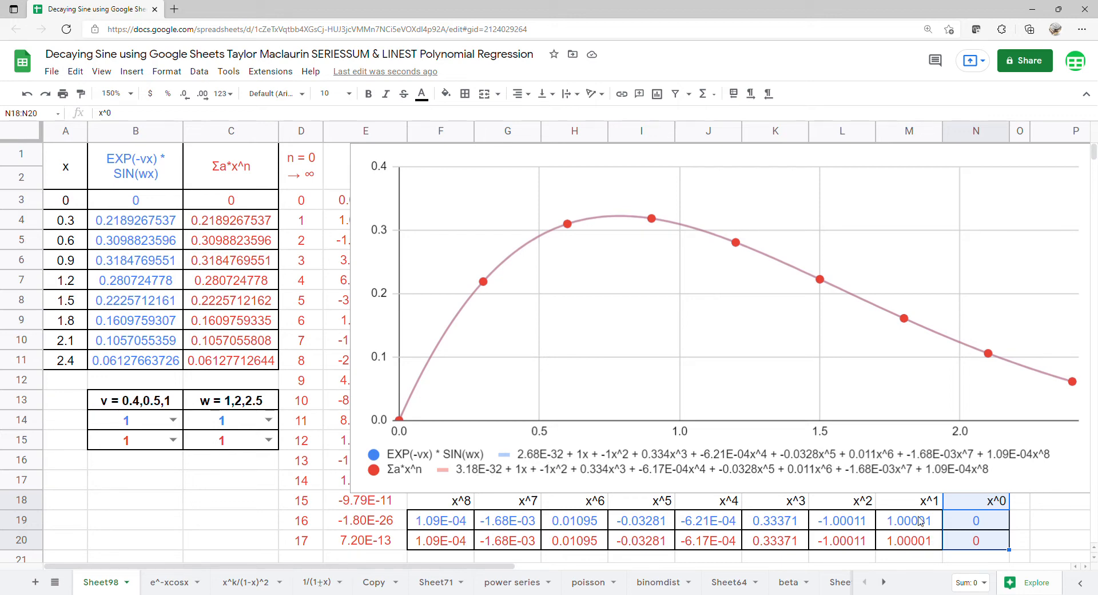
left_click_drag(917, 506, 921, 543)
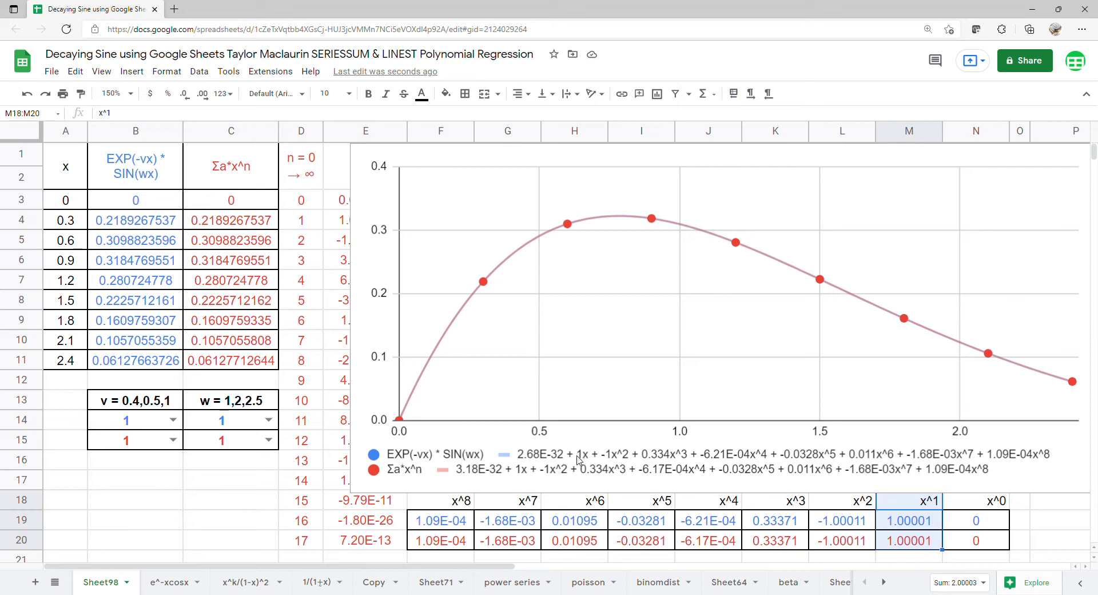
left_click_drag(841, 507, 852, 543)
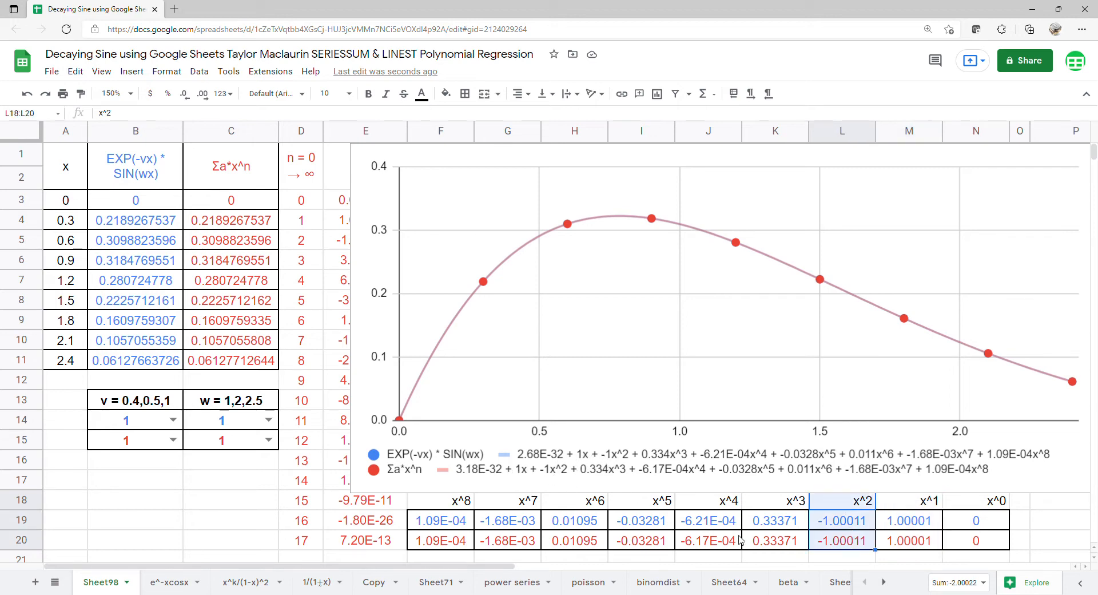
left_click_drag(775, 509, 777, 543)
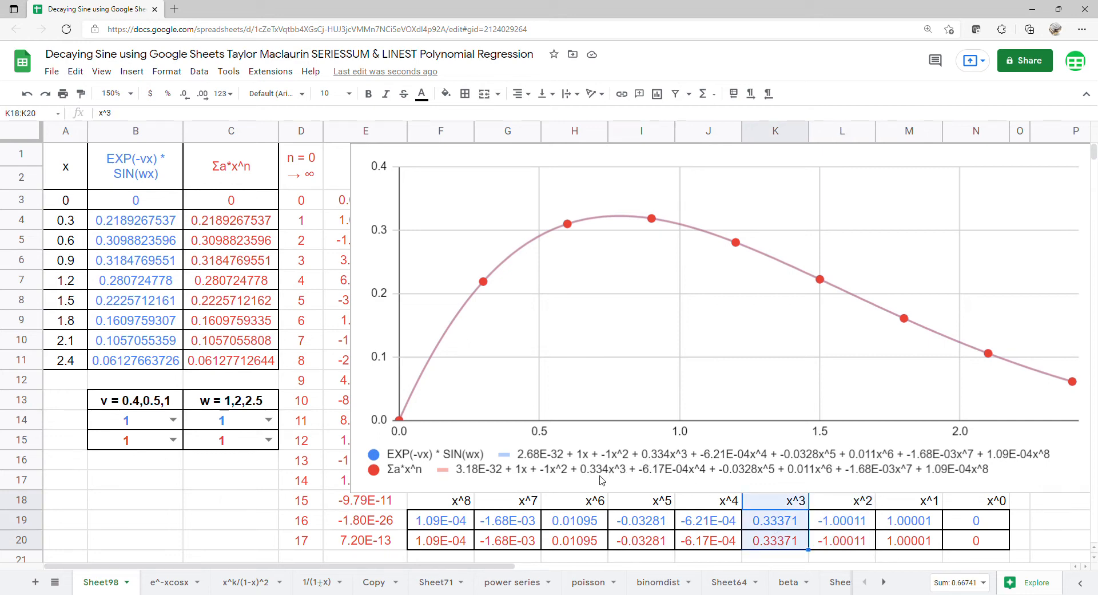
left_click_drag(726, 511, 724, 540)
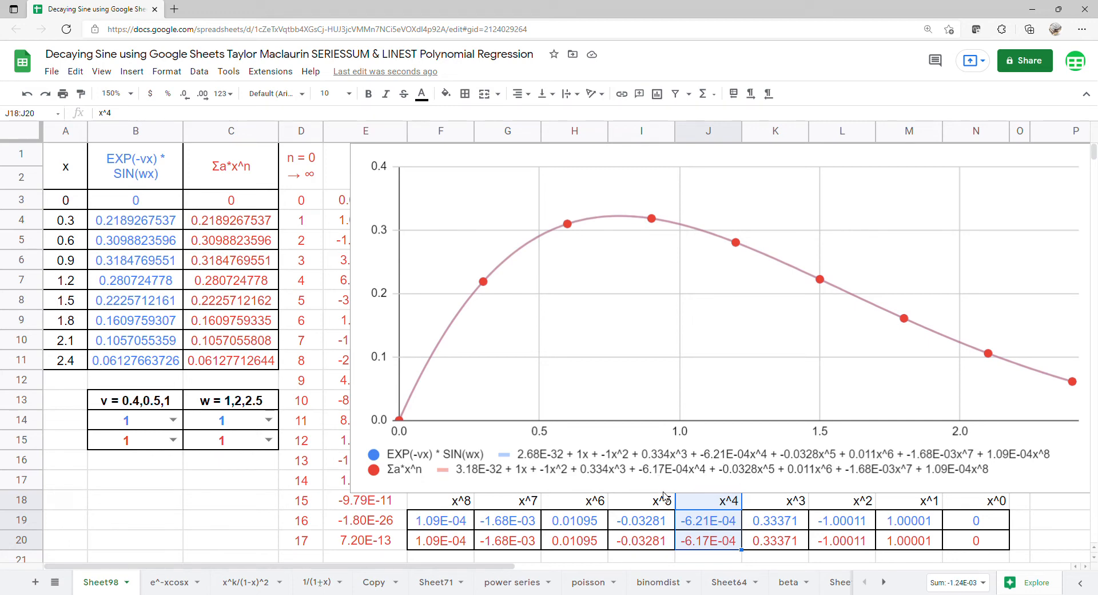
left_click_drag(659, 508, 657, 542)
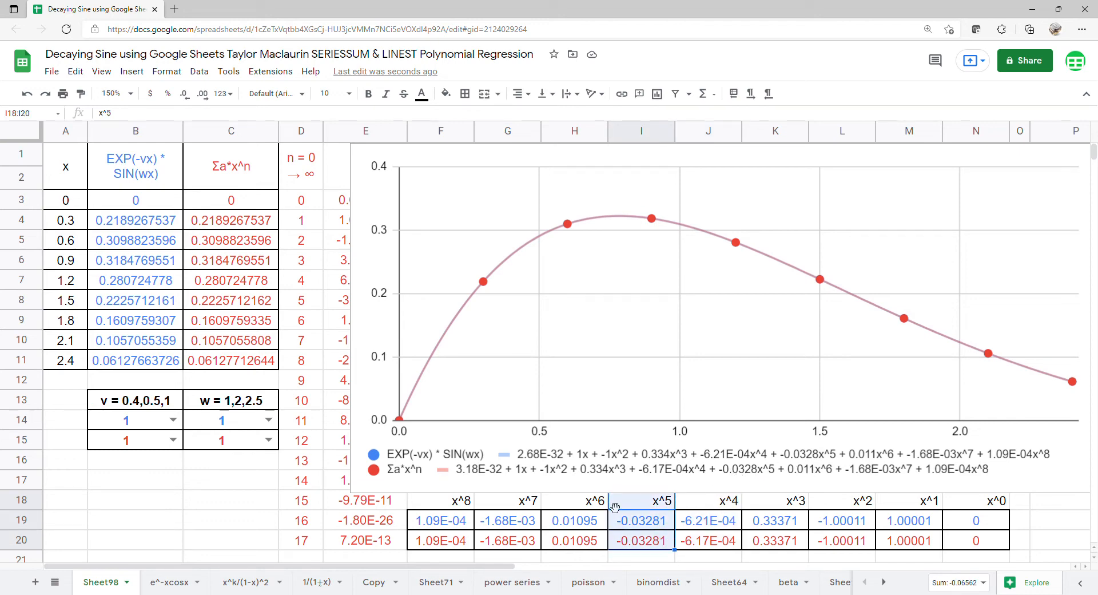
left_click_drag(602, 508, 603, 546)
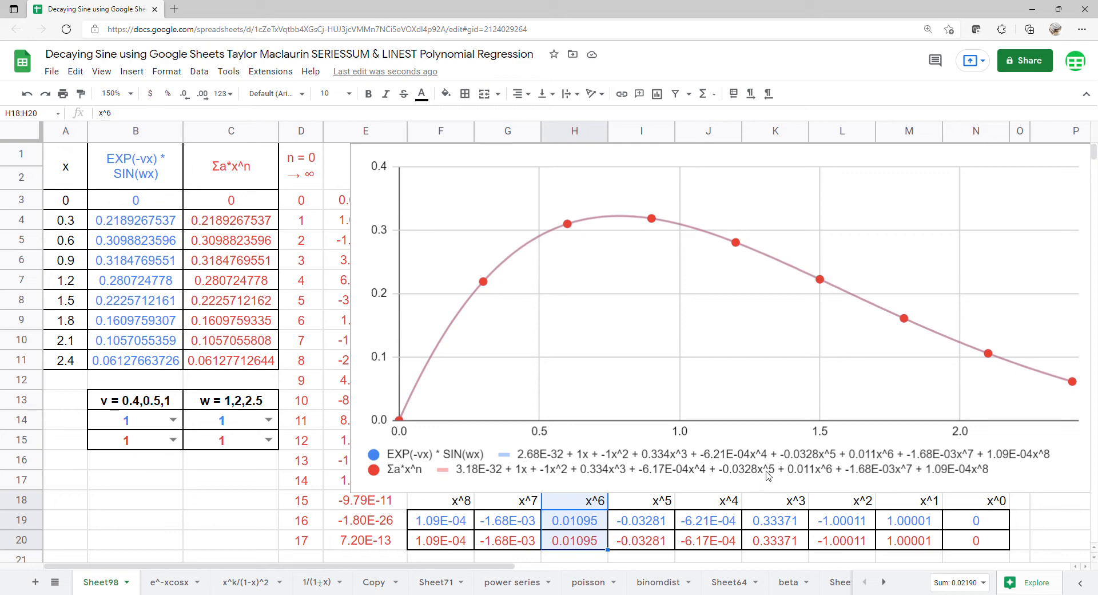
left_click_drag(526, 504, 522, 543)
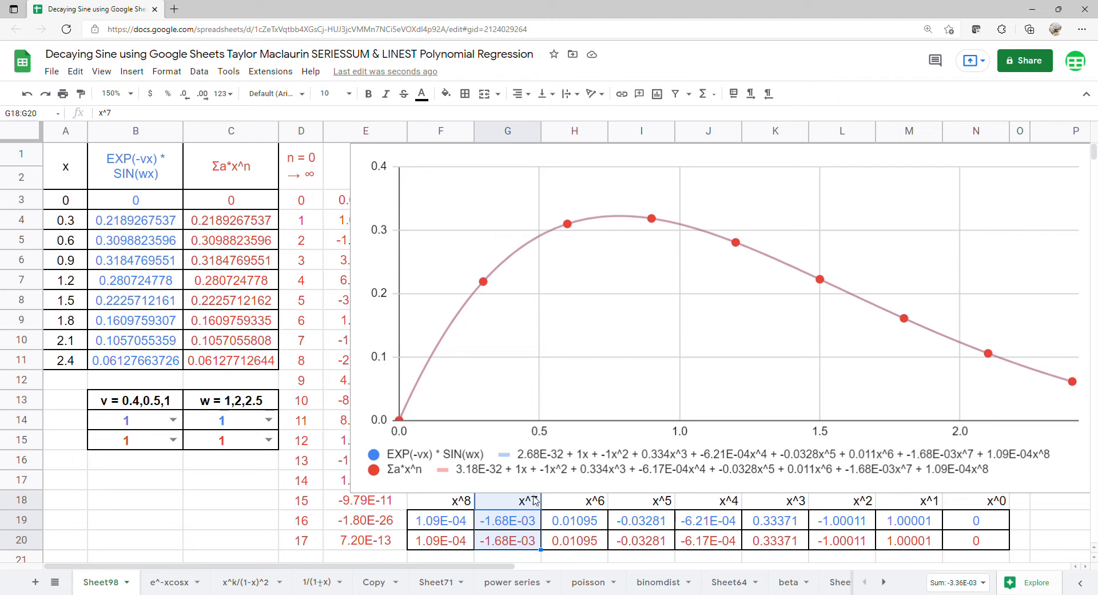
left_click_drag(456, 504, 450, 544)
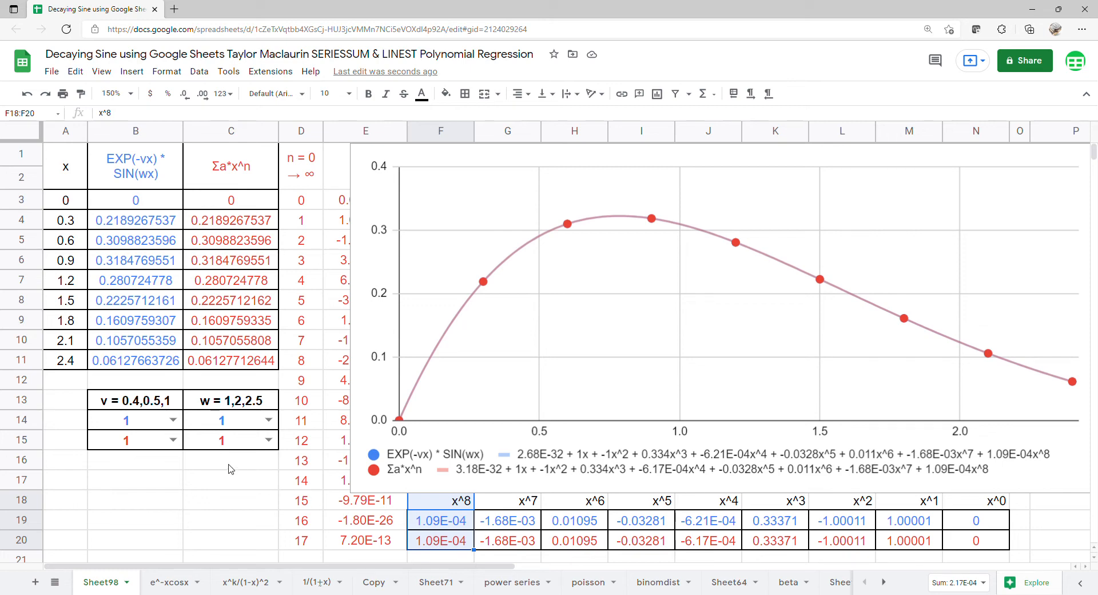
Set both v selectors, for the function and the series, to 0.5.
left_click(173, 420)
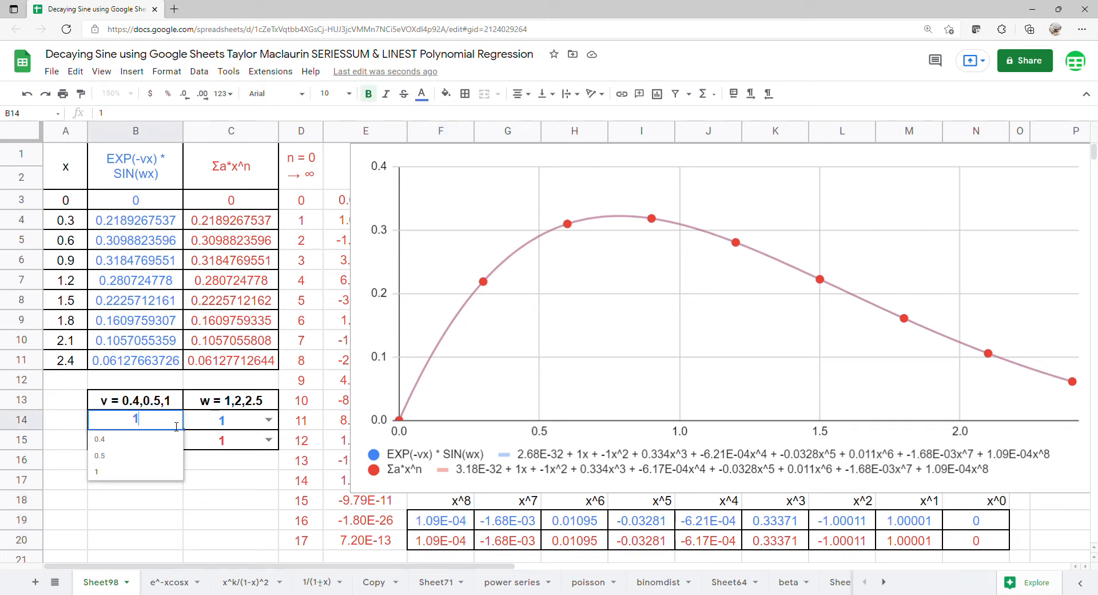
left_click(151, 454)
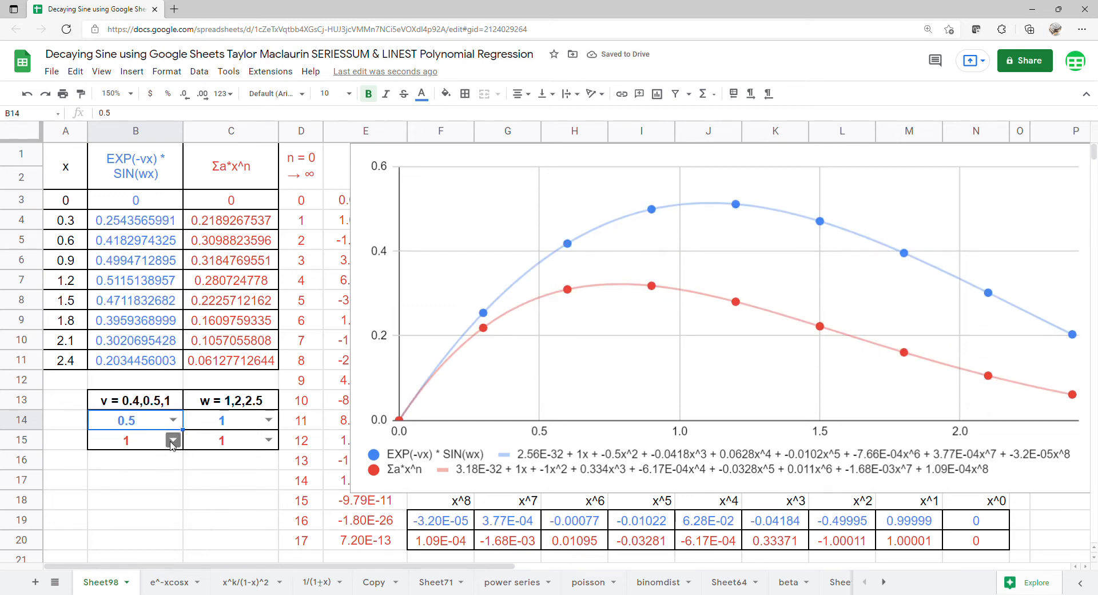
left_click(171, 441)
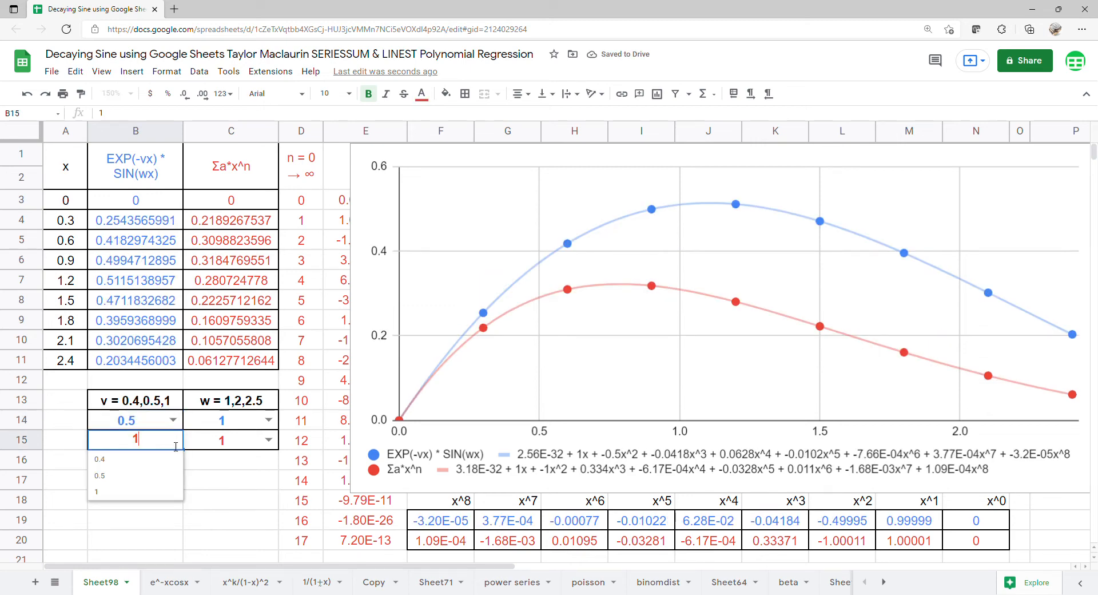
left_click(148, 478)
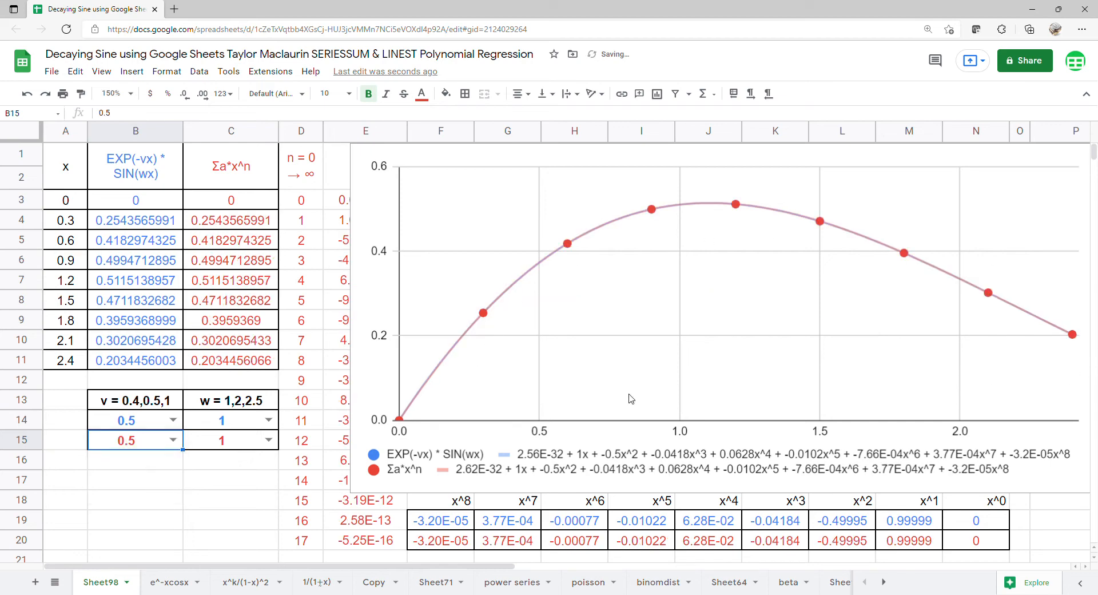
Set both w selectors, for the function and the series, to 2.
double_click(276, 421)
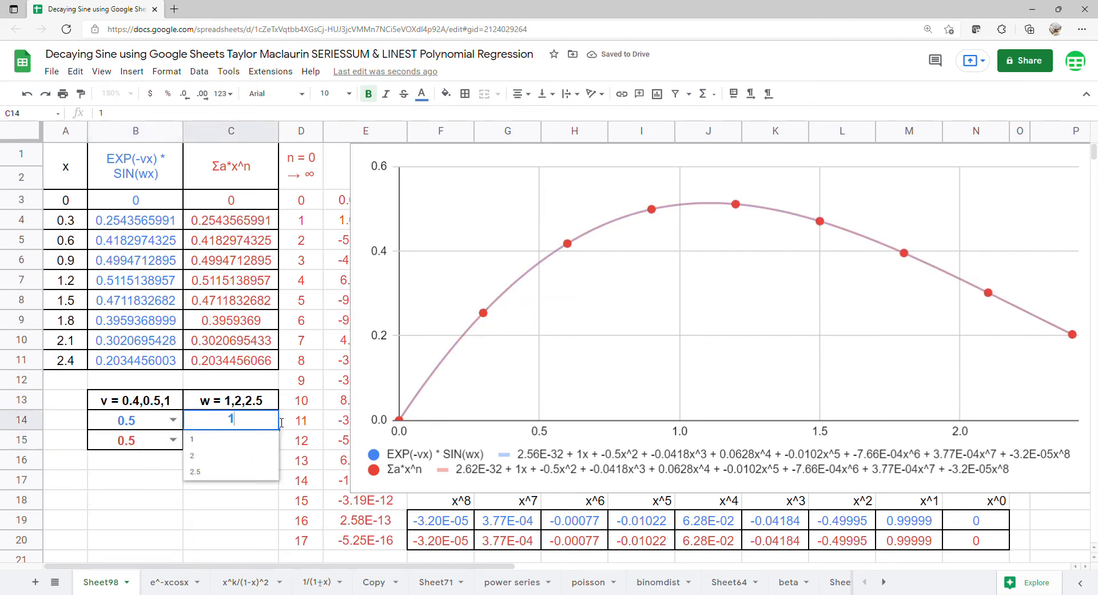
left_click(247, 455)
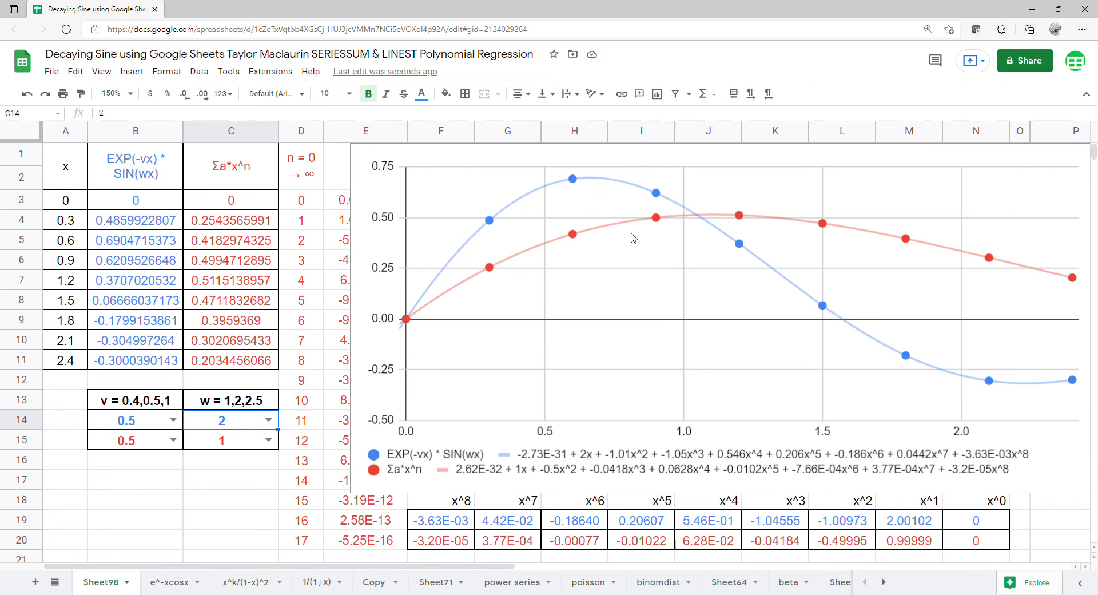
left_click(274, 446)
left_click(245, 483)
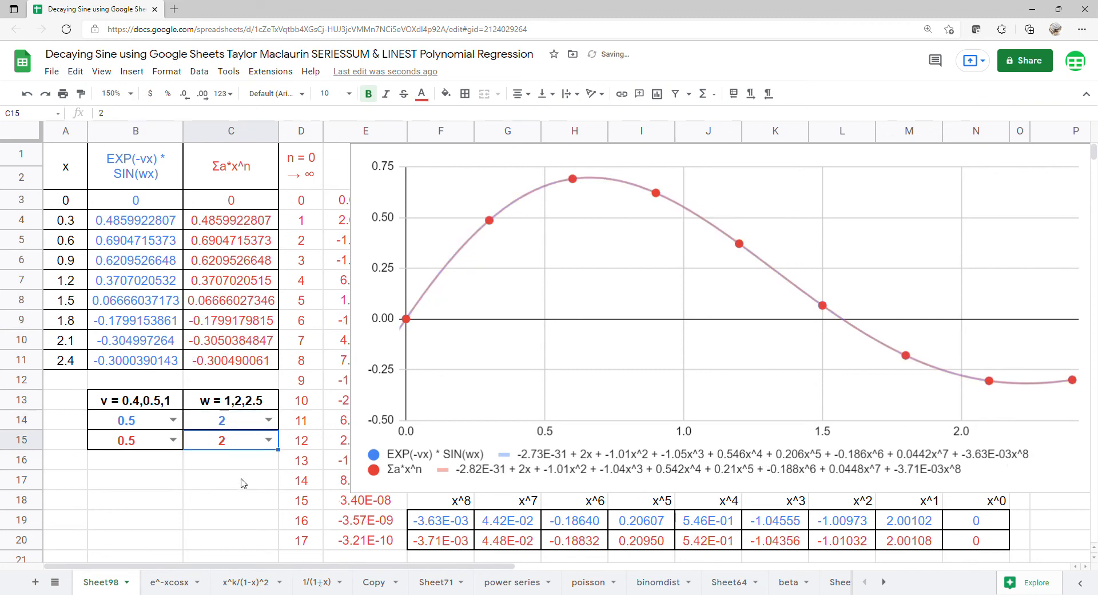
Change both v selectors for the function and the series to 0.4.
left_click(179, 424)
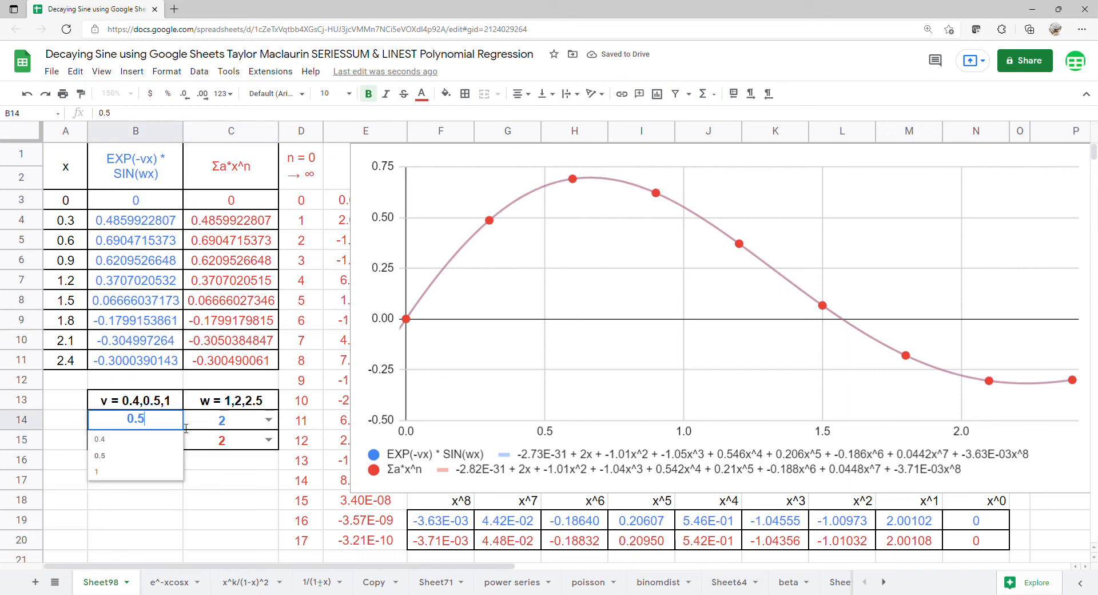
left_click(152, 439)
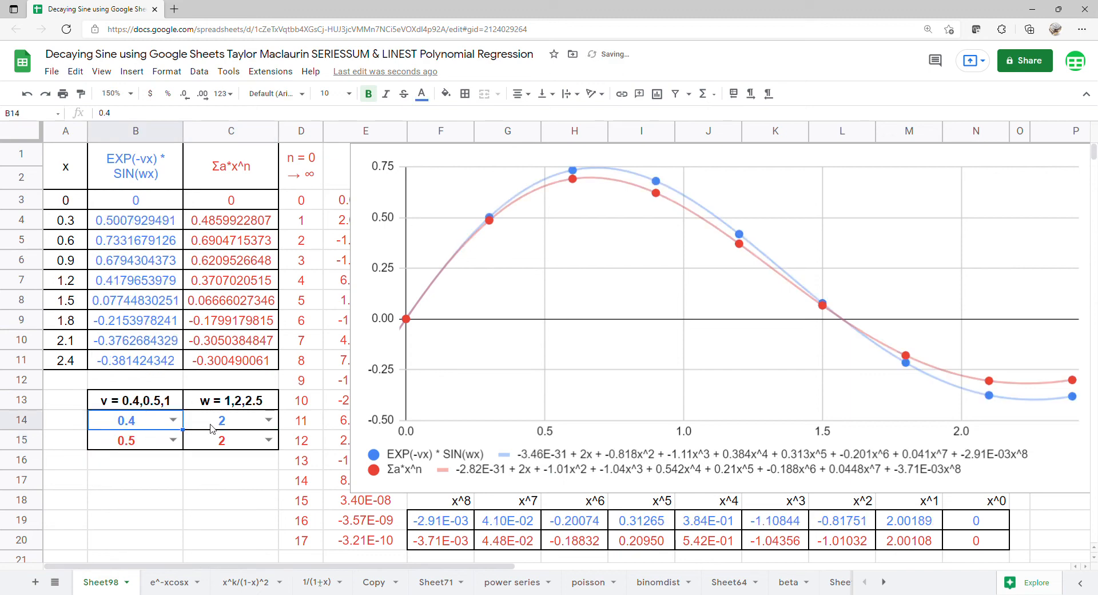
left_click(174, 439)
left_click(153, 459)
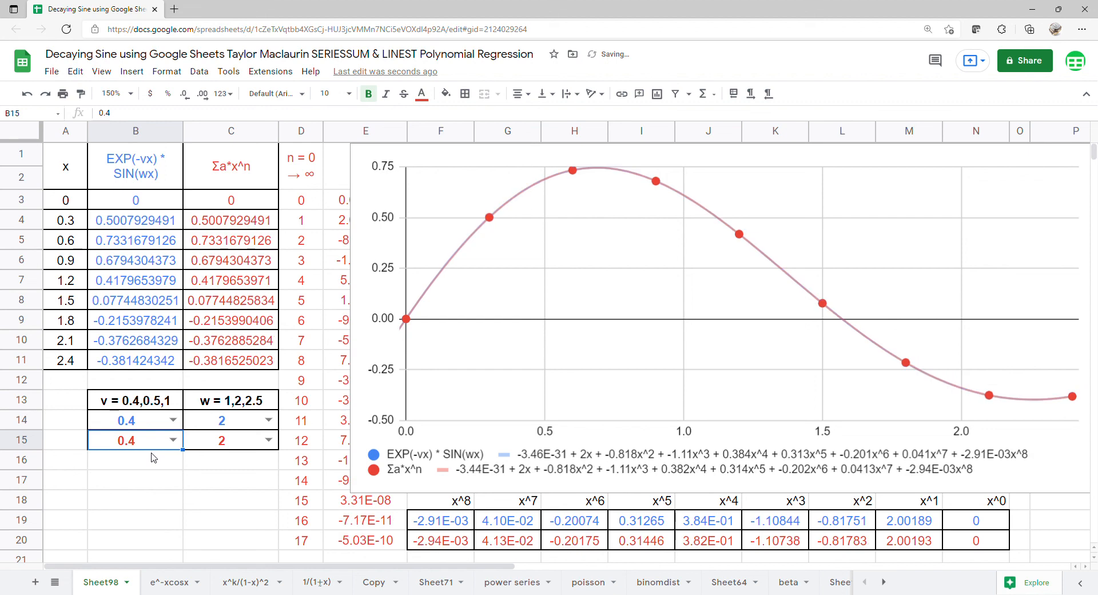
Change both w selectors for the series and the function to 2.5.
left_click(264, 443)
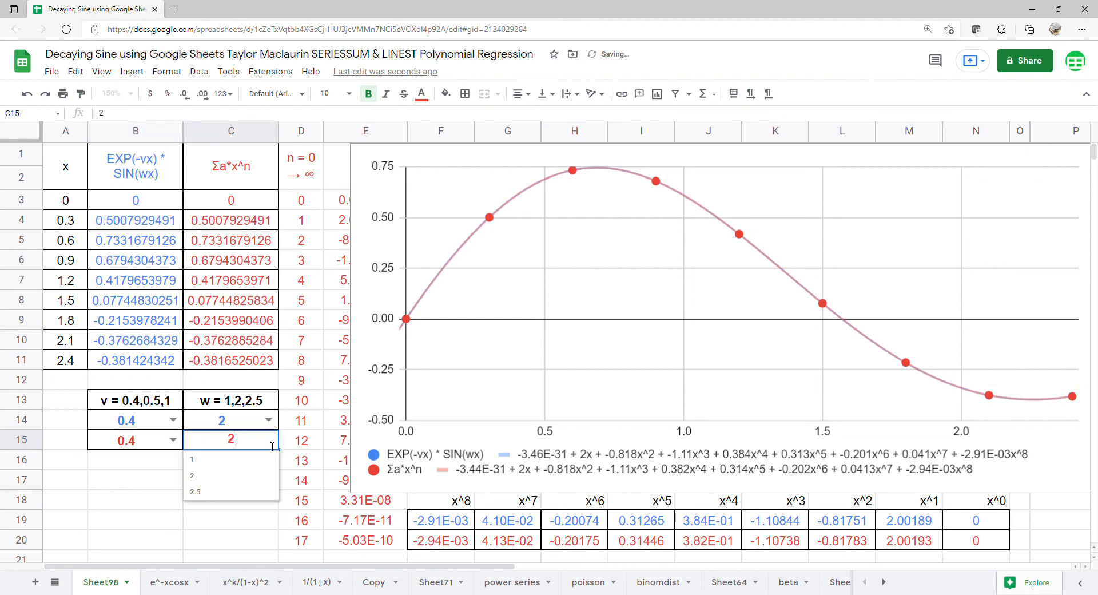
left_click(234, 492)
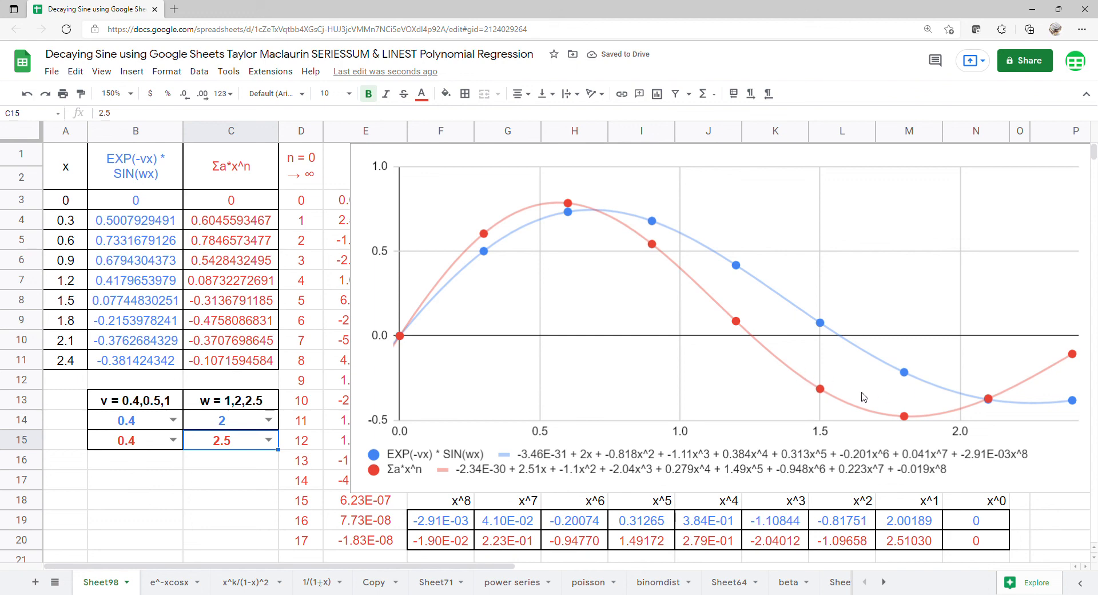
left_click(267, 421)
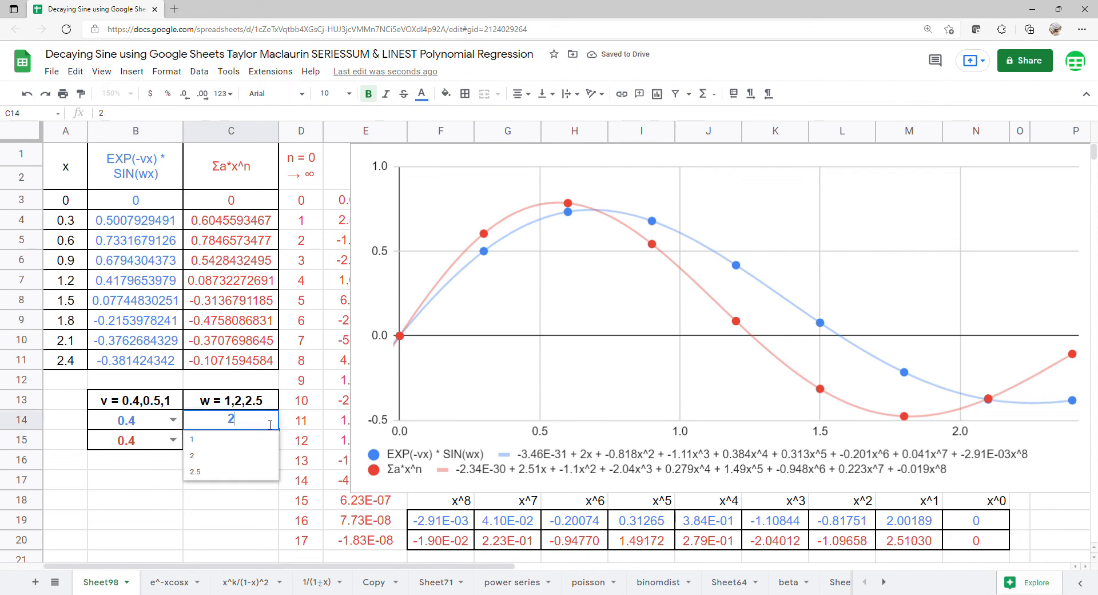
left_click(240, 473)
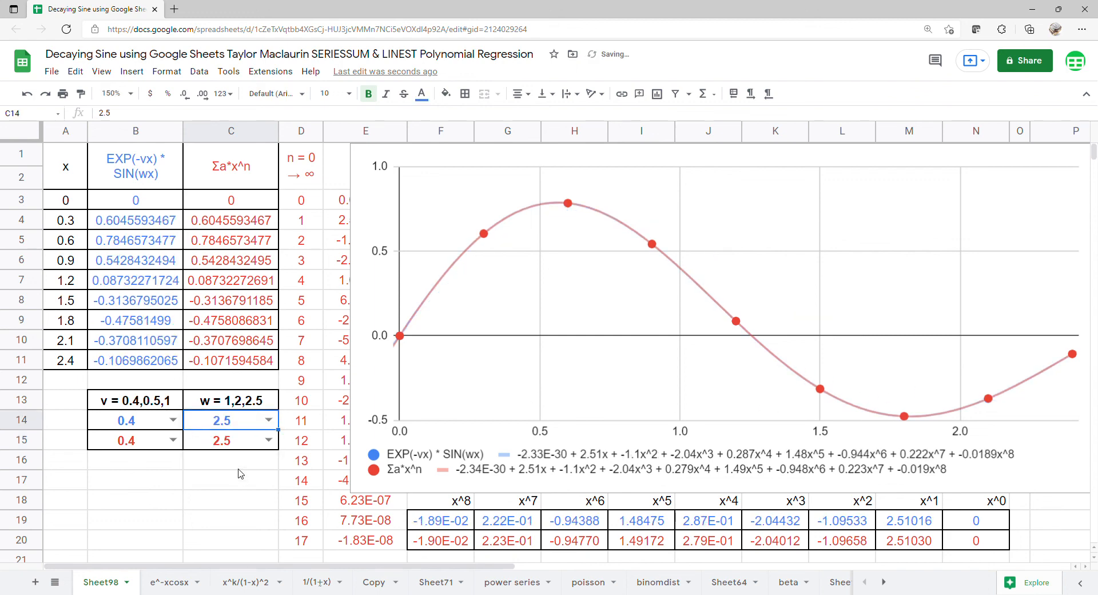